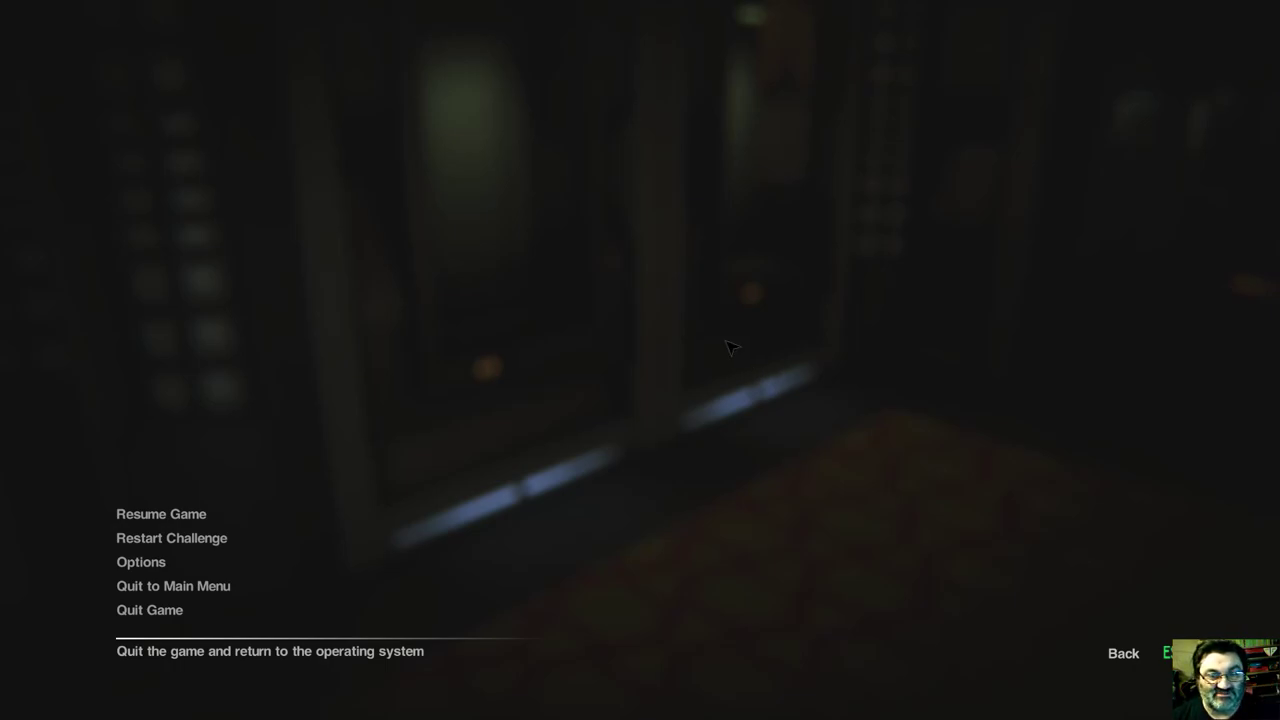
- Close the pause menu with Escape to resume the challenge run
{"action": "key", "text": "Escape"}
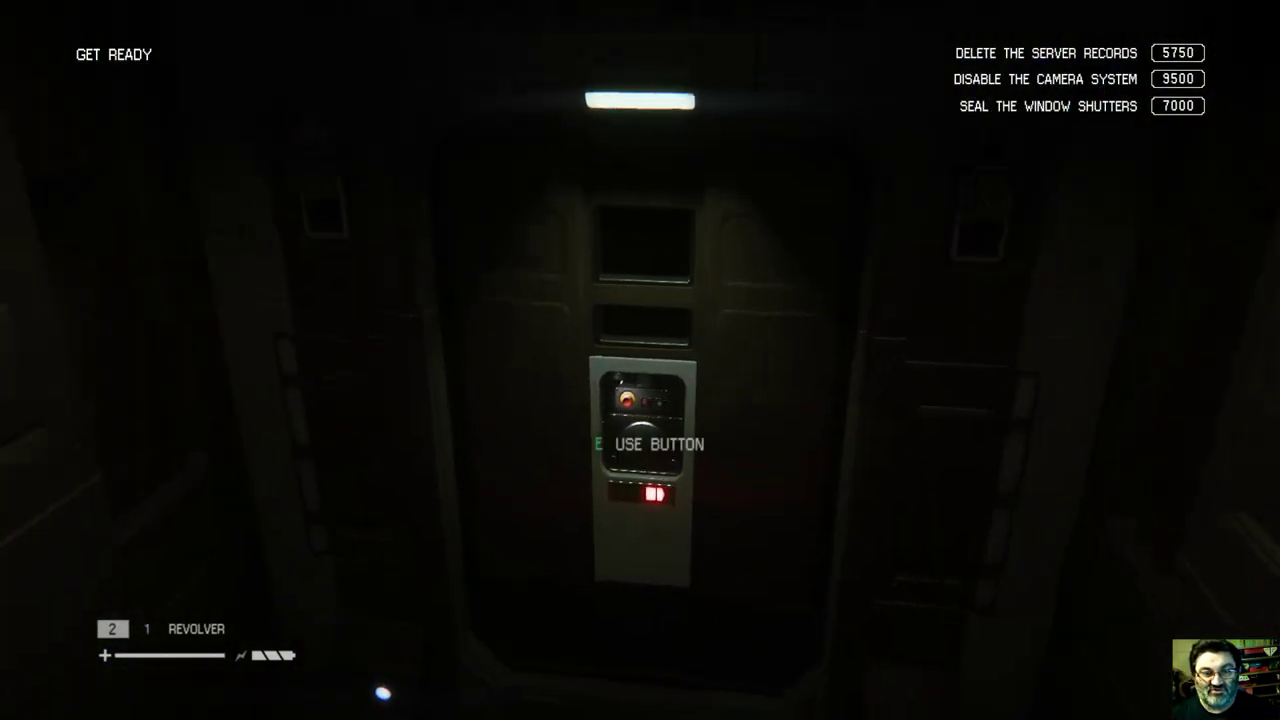
- Lift the cover off the door's control panel
{"action": "key", "text": "e"}
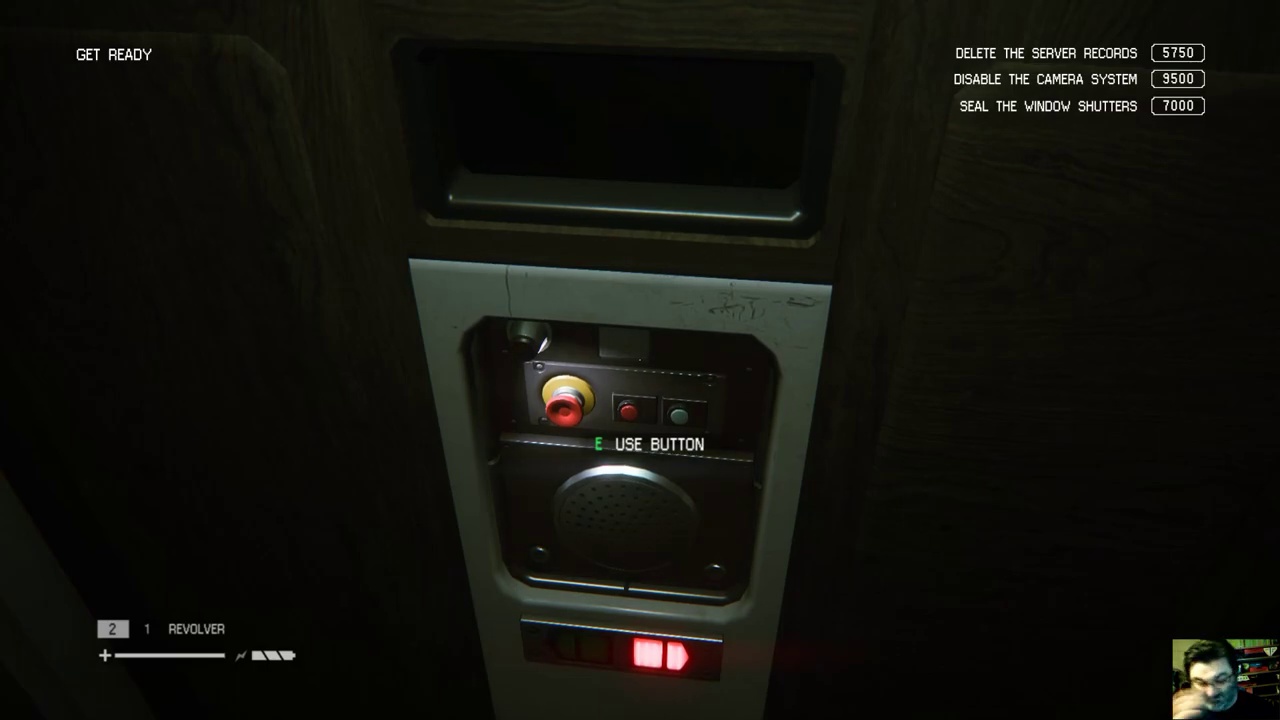
- Release the door and sneak through the doorway past the cabinets up the corridor
{"action": "key", "text": "e"}
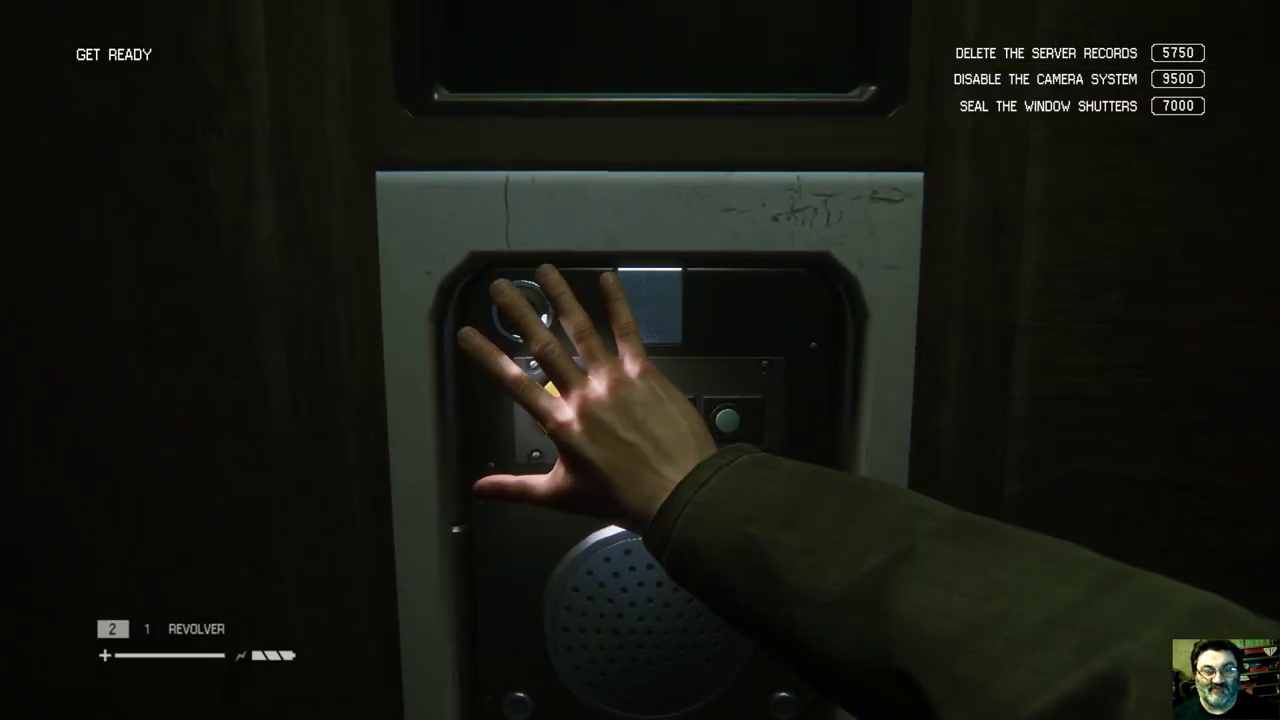
{"action": "key", "text": "w"}
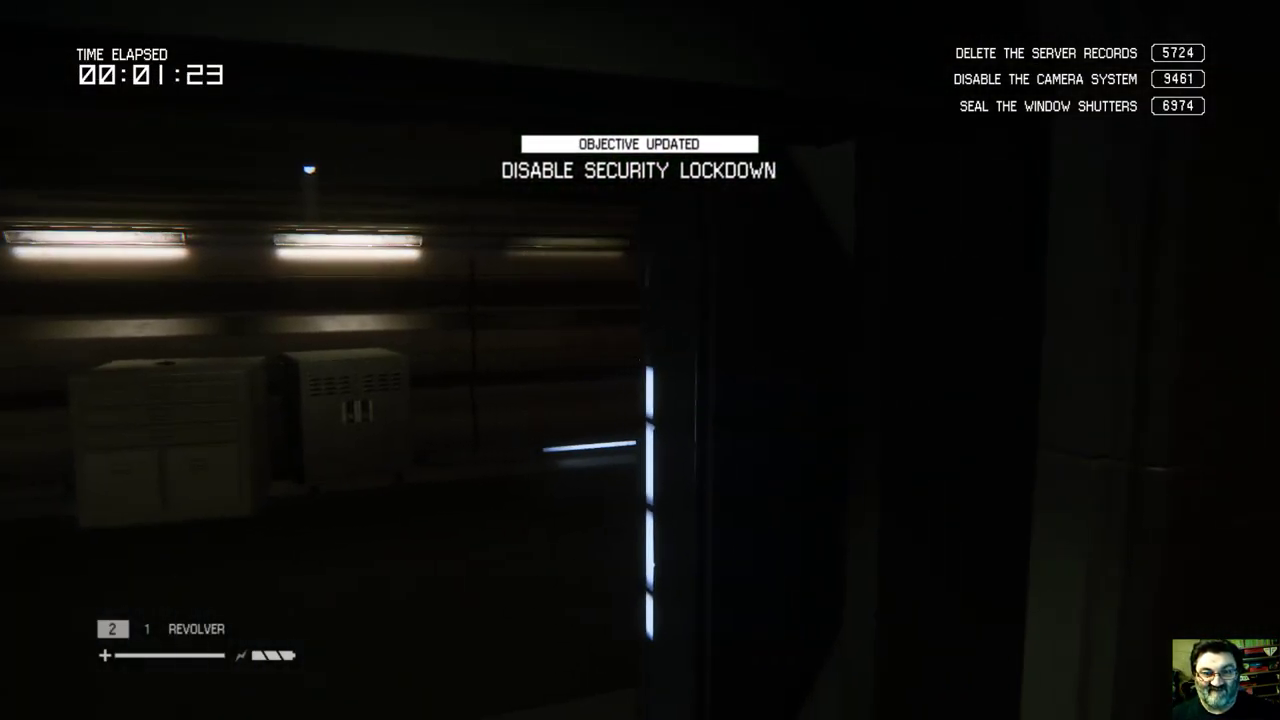
{"action": "key", "text": "w"}
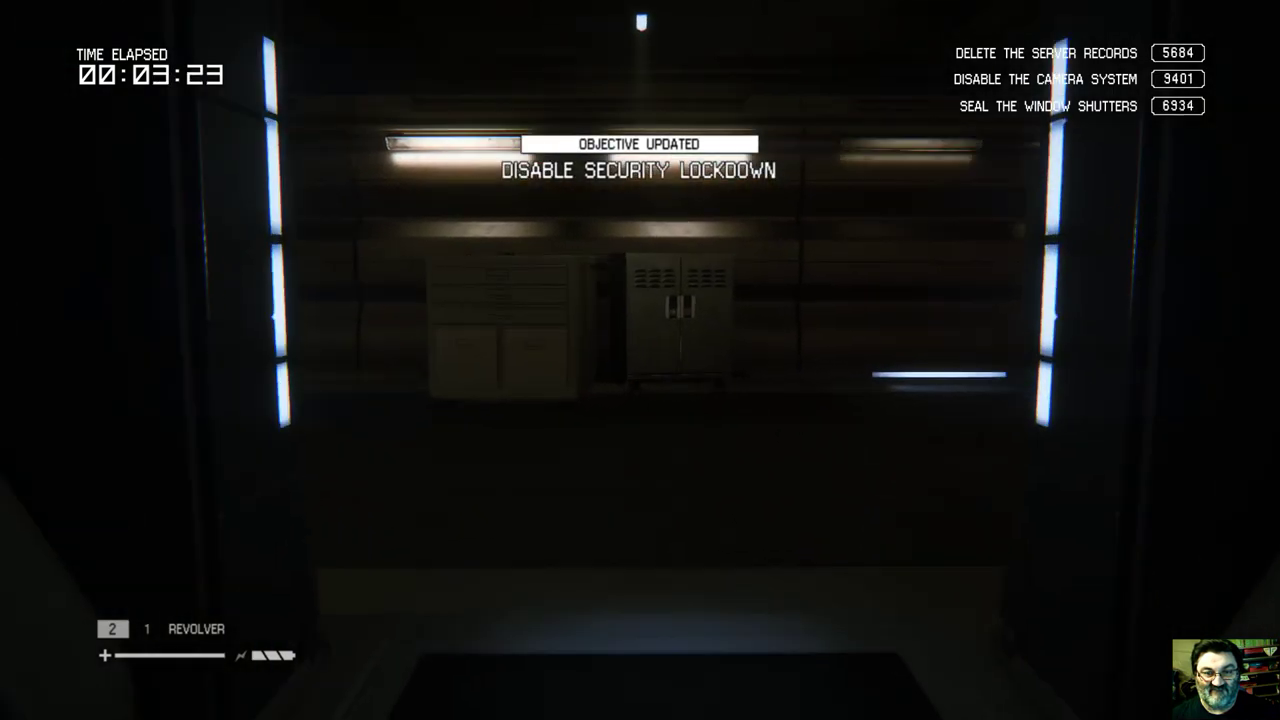
{"action": "key", "text": "w"}
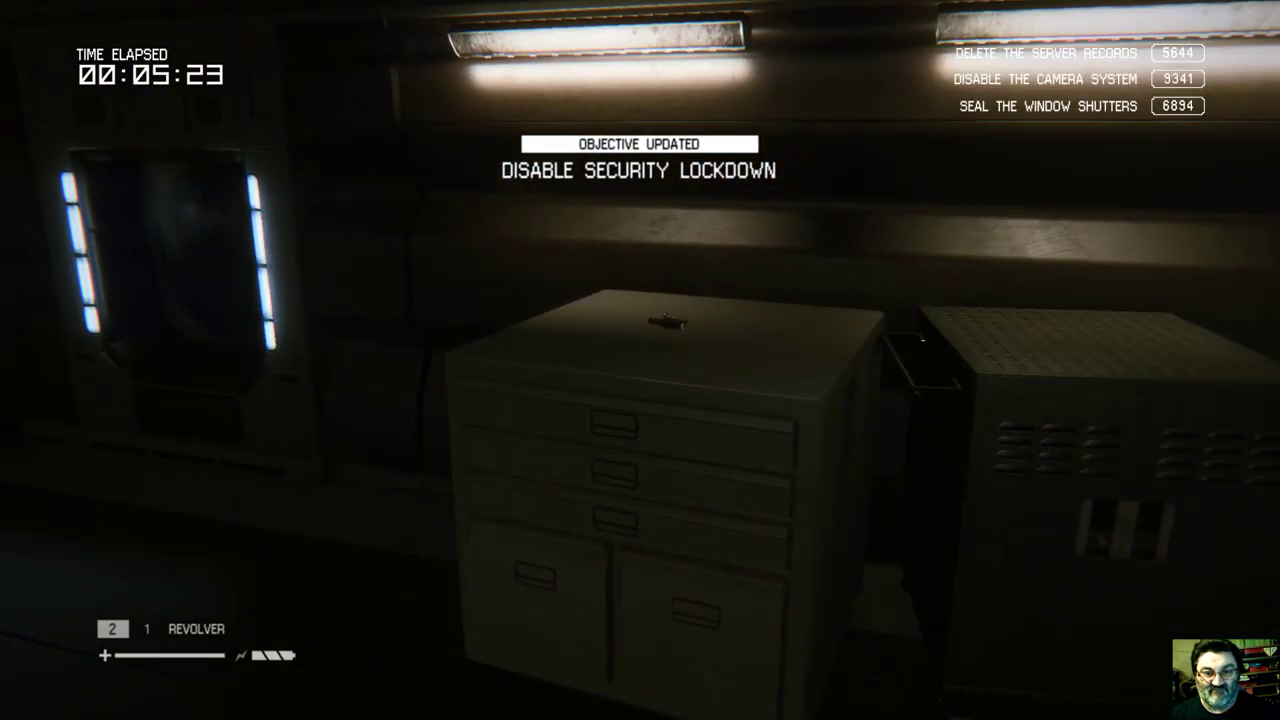
{"action": "key", "text": "w"}
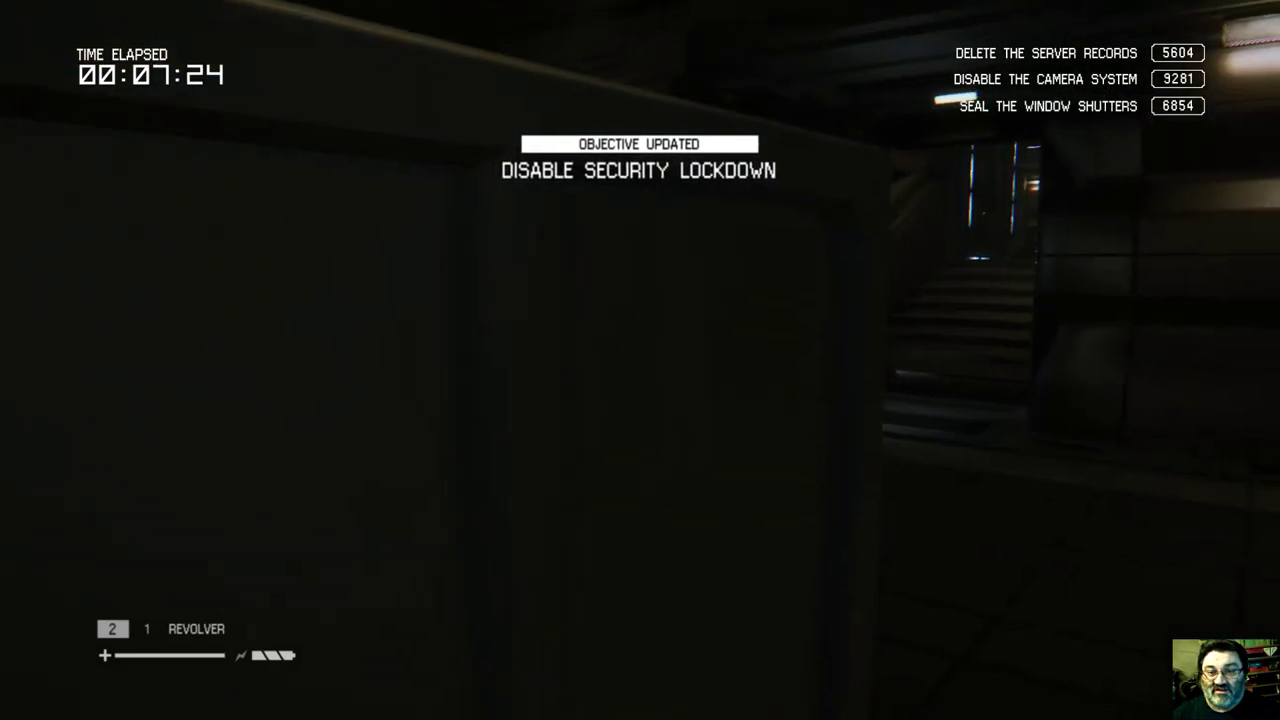
{"action": "key", "text": "w"}
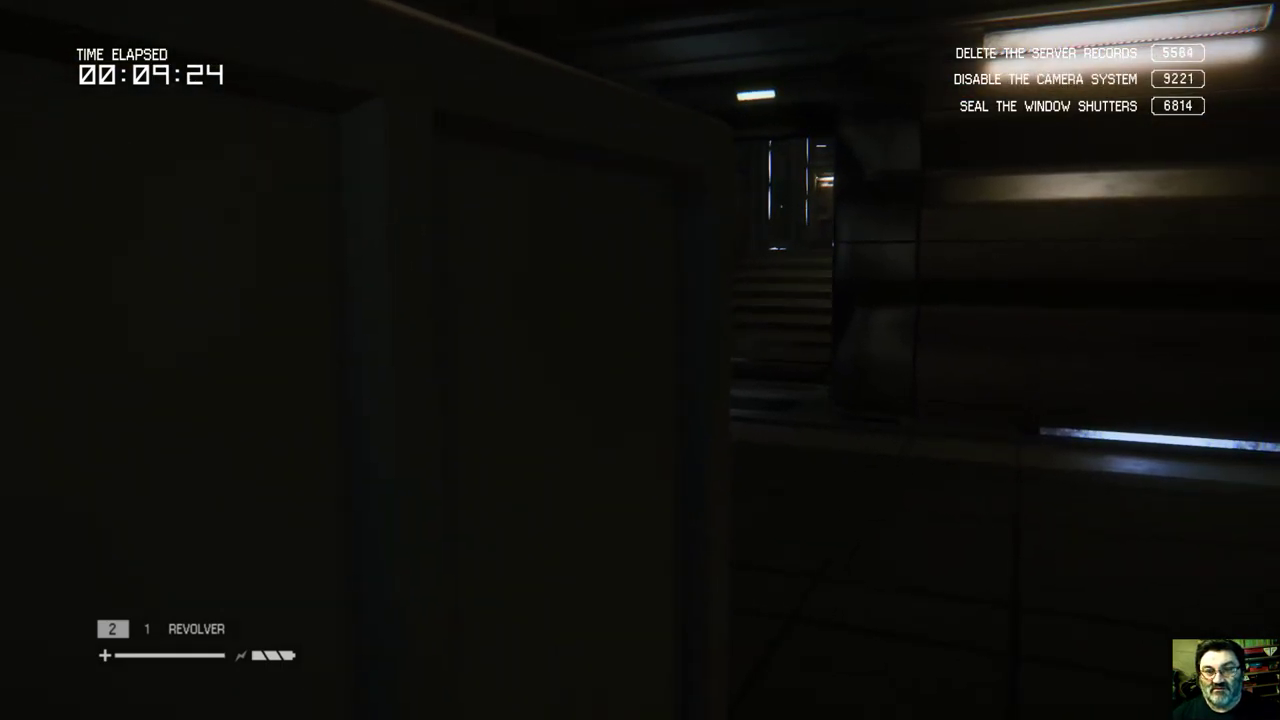
{"action": "key", "text": "w"}
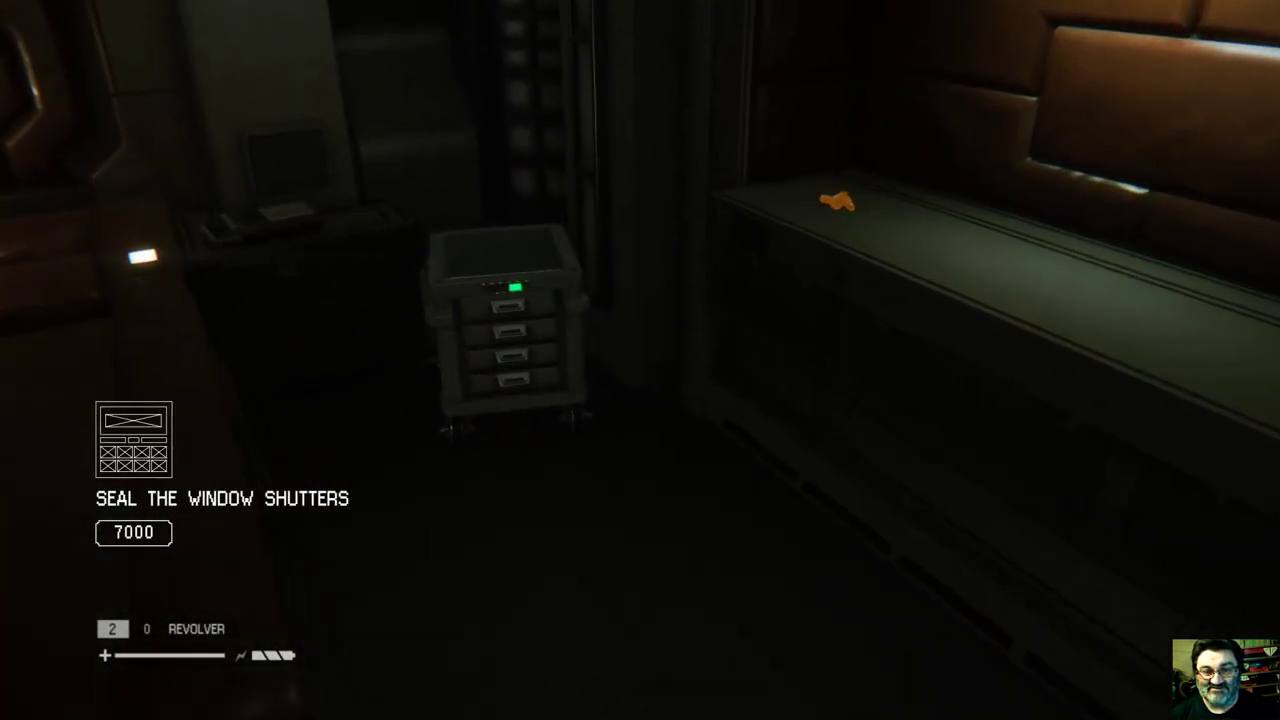
- Take the item from the drawer cart and cross the lounge past the fuel table
{"action": "key", "text": "e"}
{"action": "key", "text": "e"}
{"action": "key", "text": "r"}
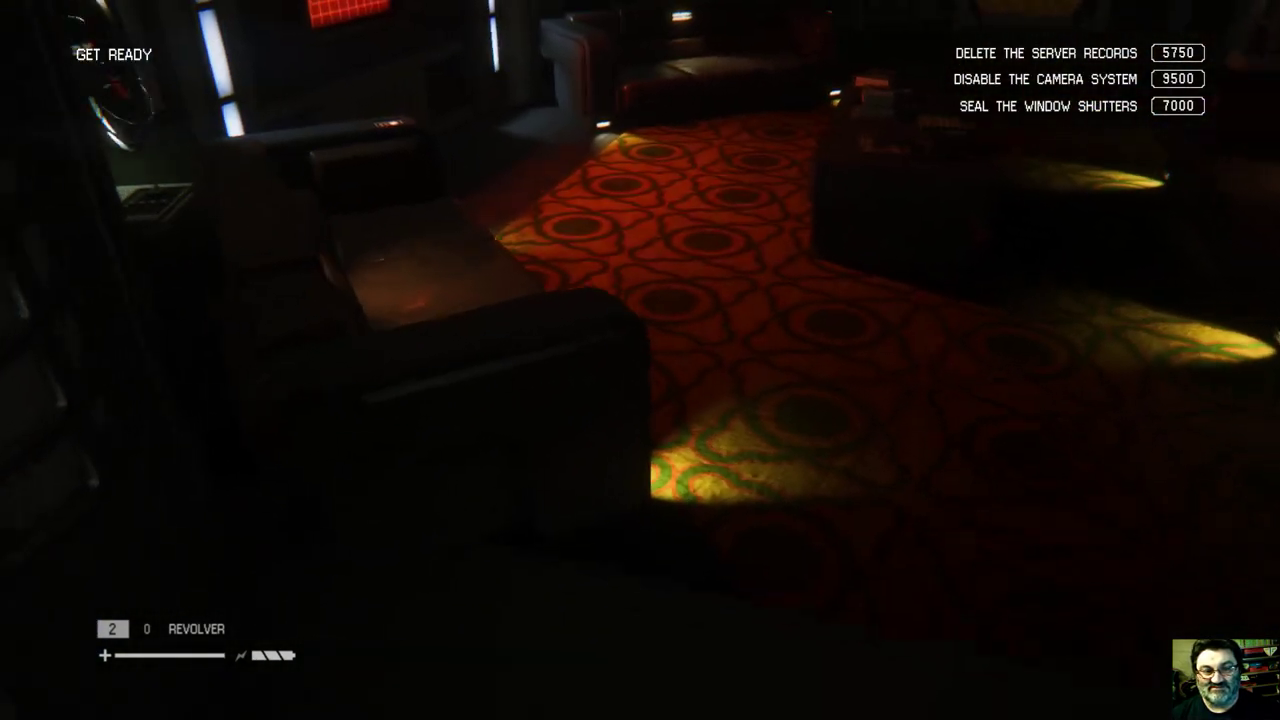
{"action": "key", "text": "w"}
{"action": "key", "text": "e"}
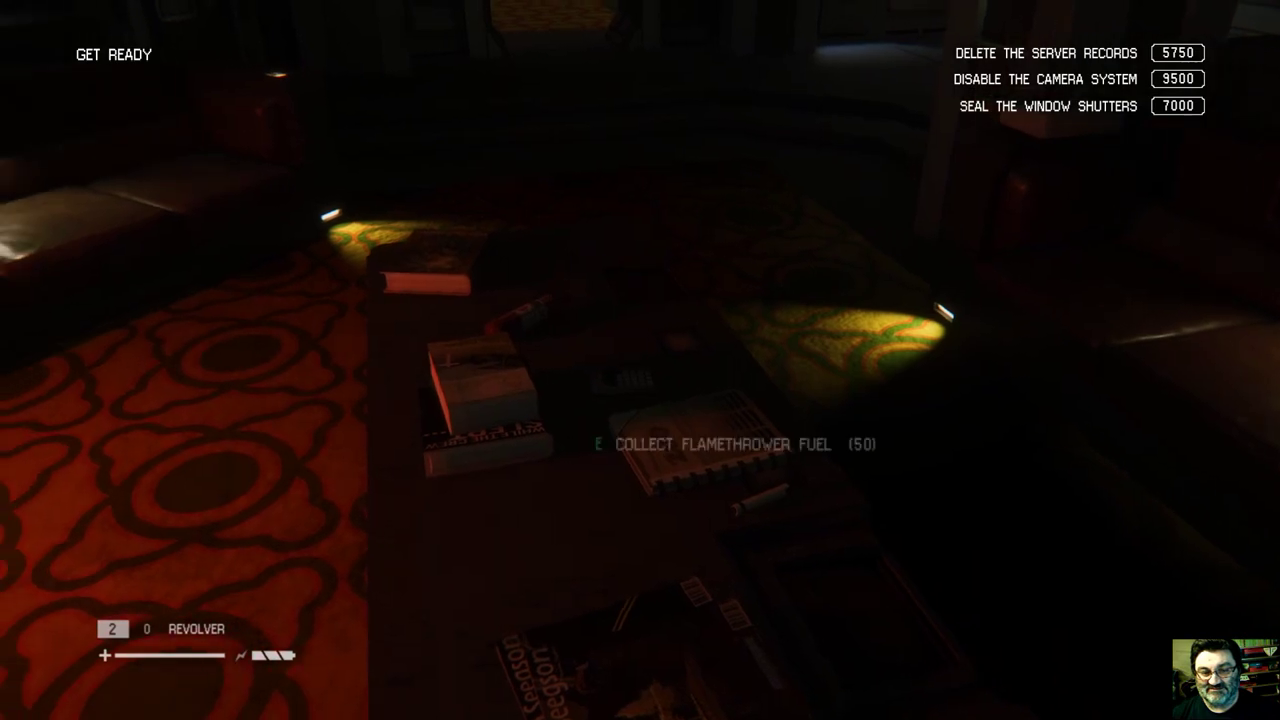
{"action": "key", "text": "w"}
{"action": "key", "text": "w"}
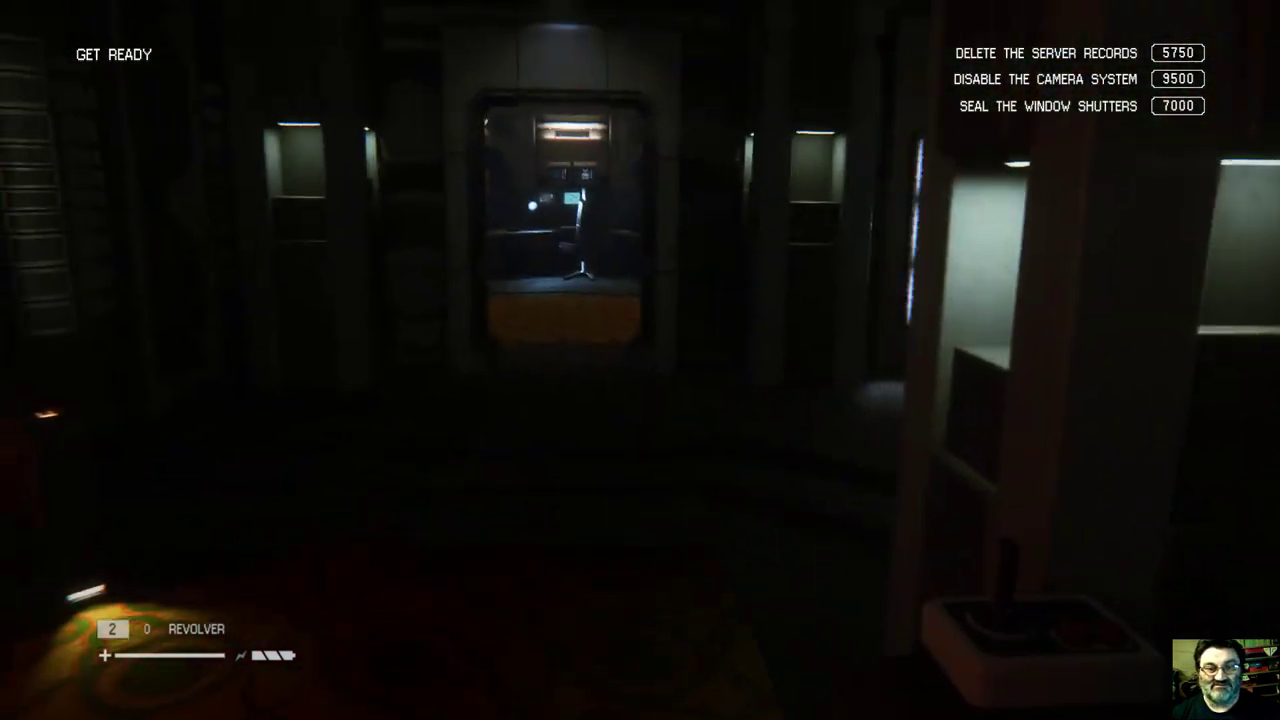
{"action": "key", "text": "w"}
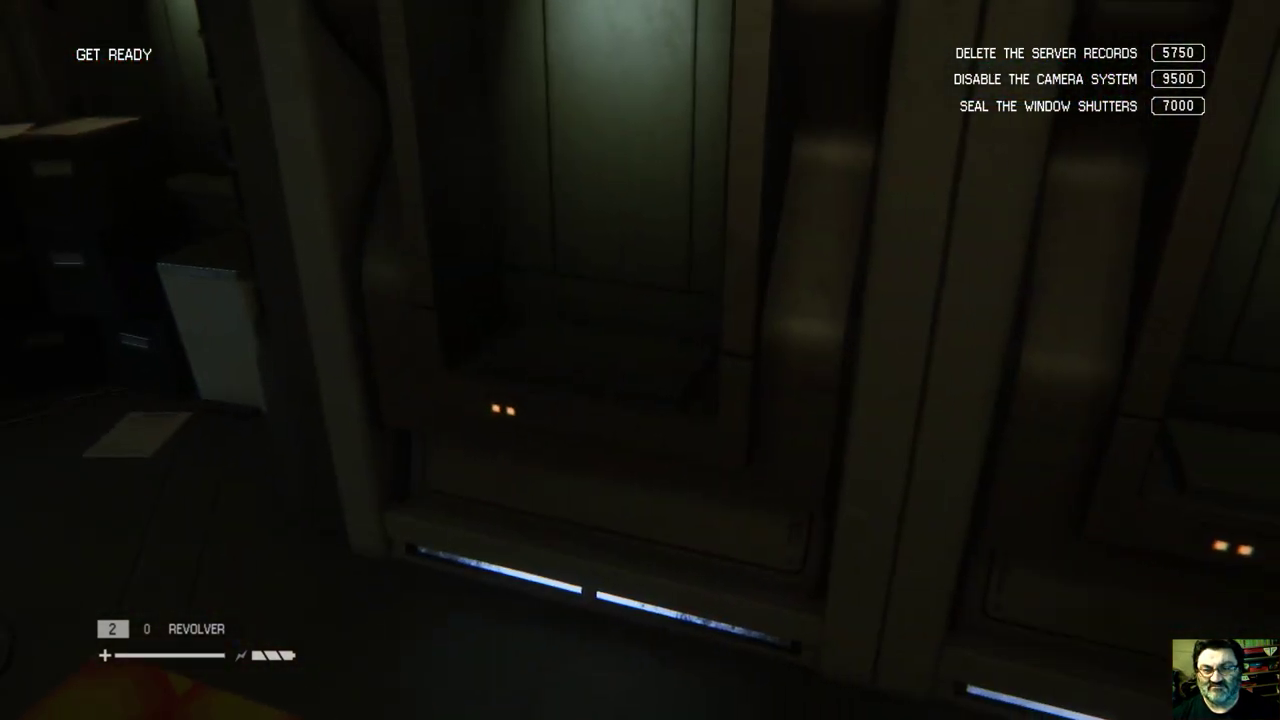
- Search the container on the office crates for revolver ammo, then leave the office
{"action": "key", "text": "w"}
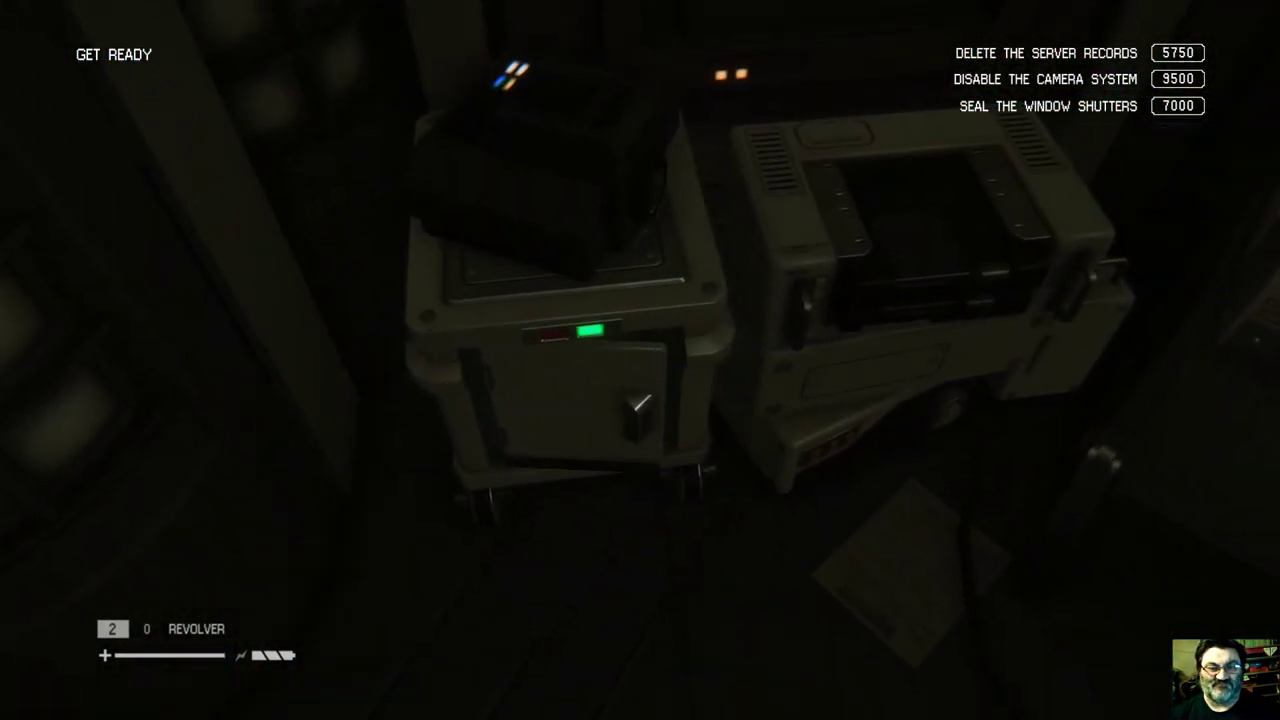
{"action": "key", "text": "e"}
{"action": "key", "text": "e"}
{"action": "key", "text": "e"}
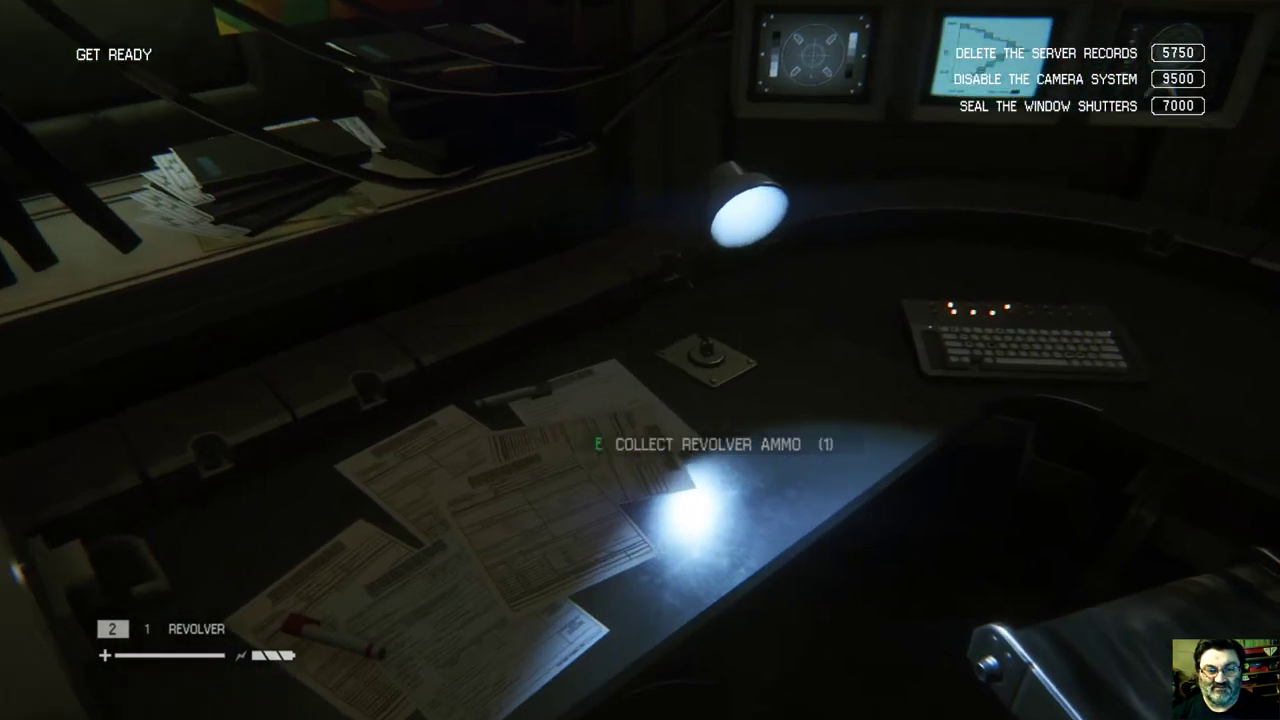
{"action": "key", "text": "w"}
{"action": "key", "text": "w"}
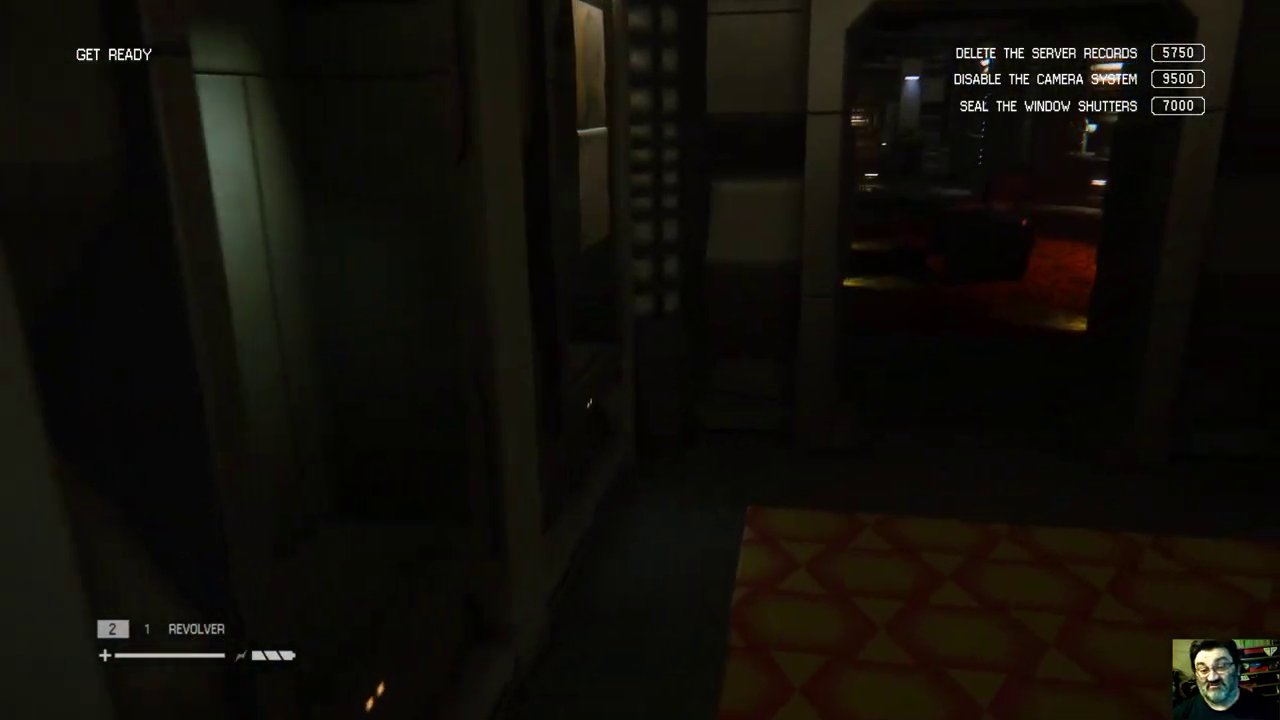
- Cross the medical room past the scanner and loot scrap from the body
{"action": "key", "text": "w"}
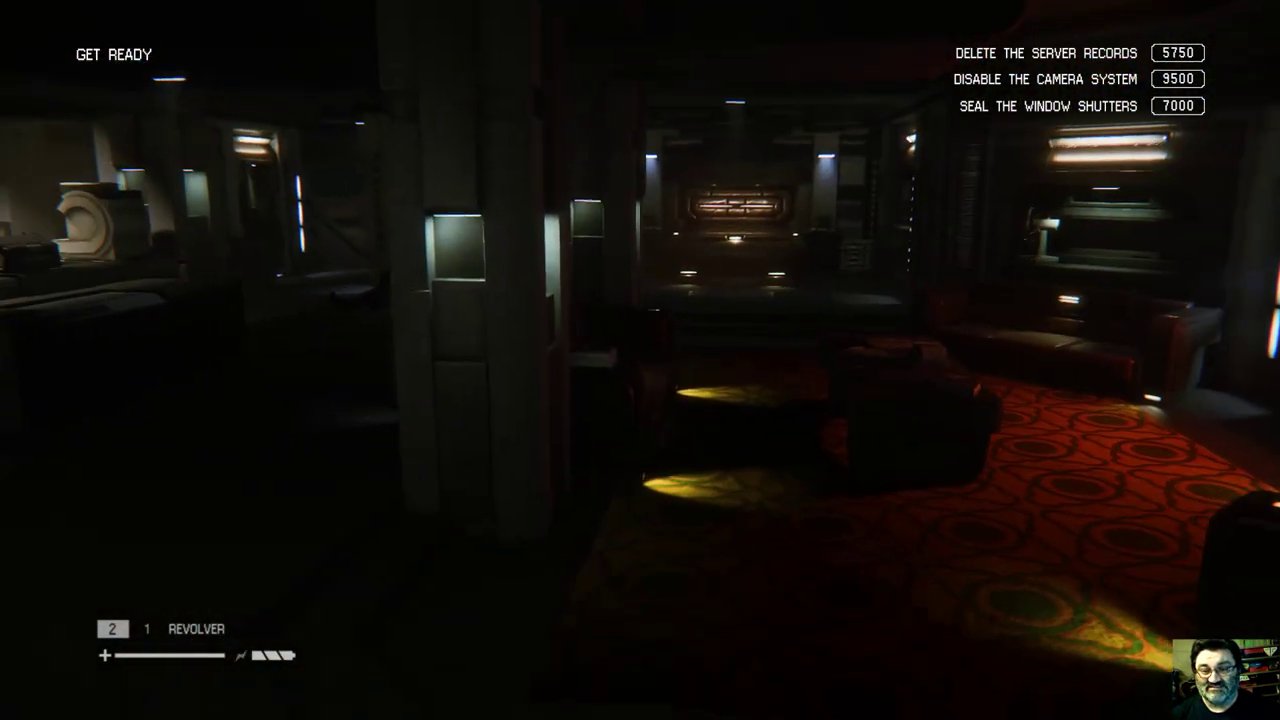
{"action": "key", "text": "w"}
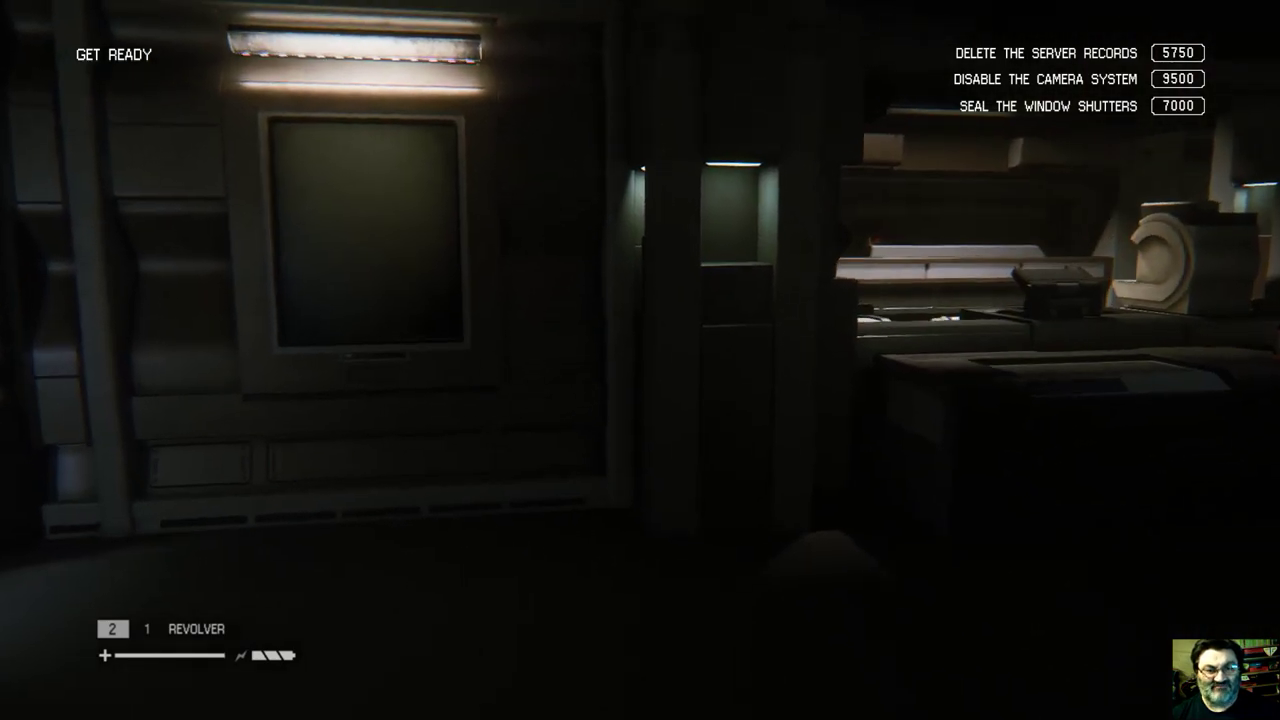
{"action": "key", "text": "w"}
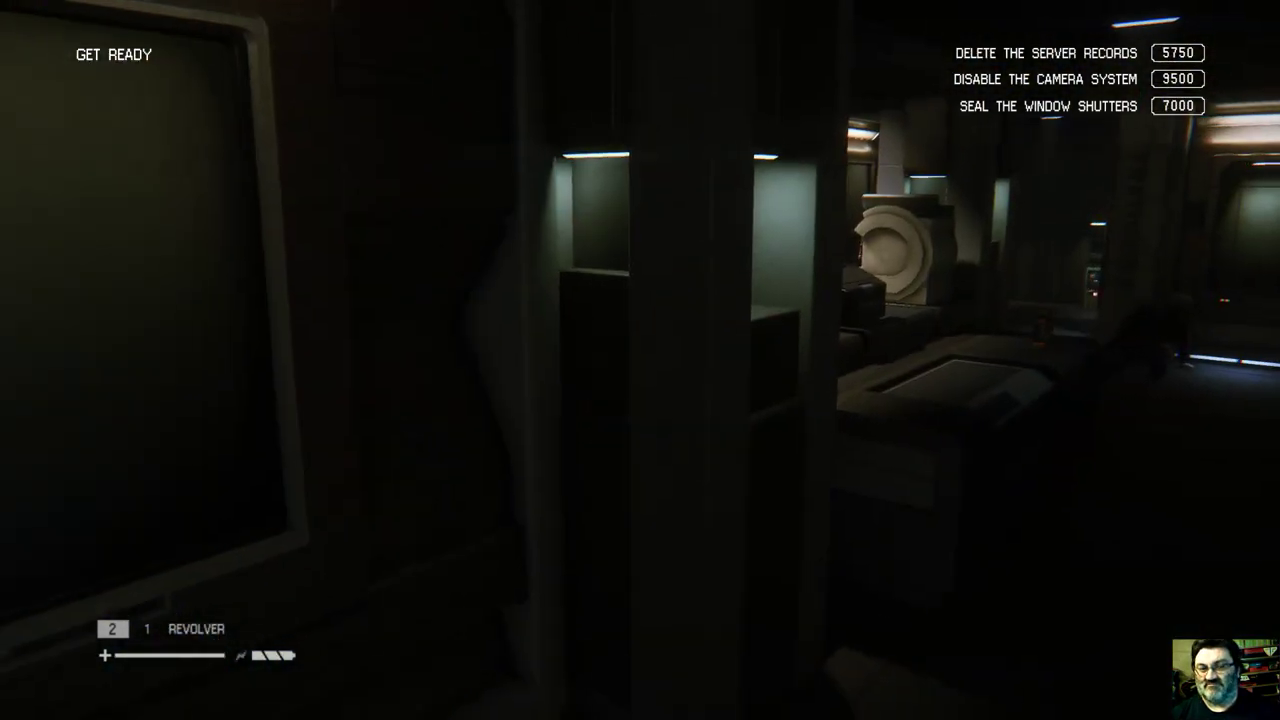
{"action": "key", "text": "w"}
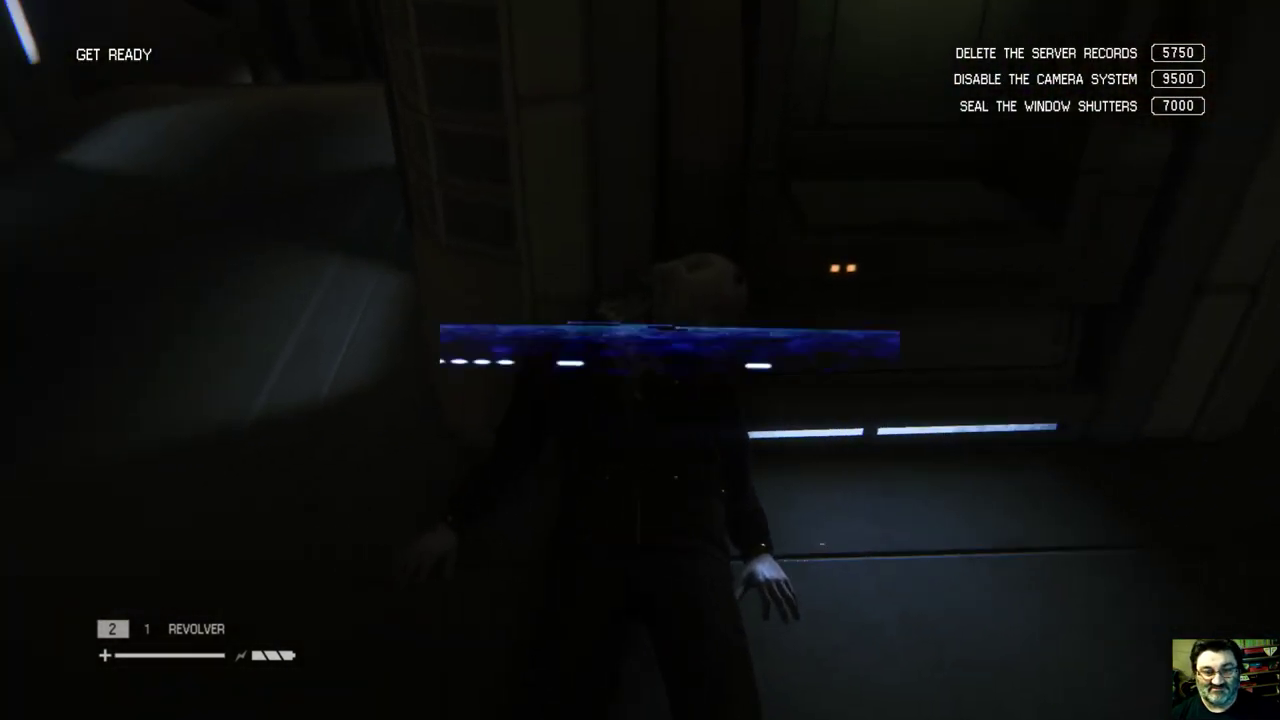
{"action": "key", "text": "f"}
- Walk through the kitchen and down the corridor toward the red-lit door
{"action": "key", "text": "w"}
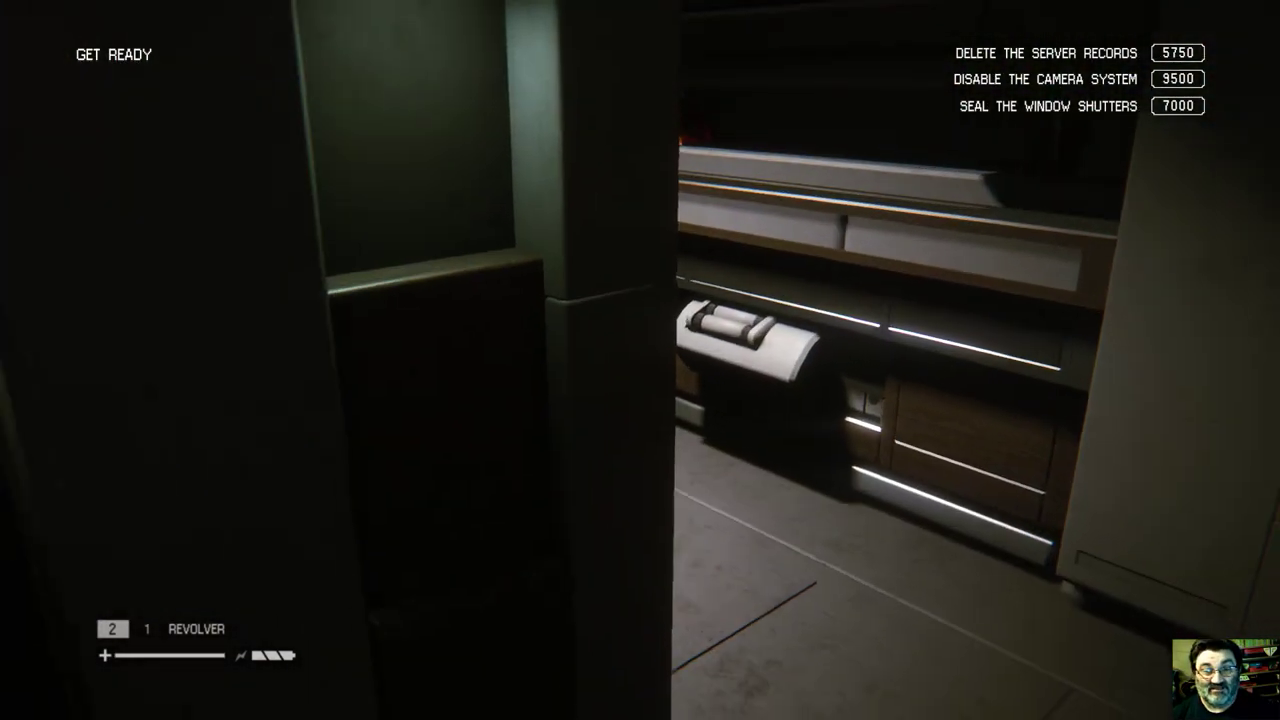
{"action": "key", "text": "w"}
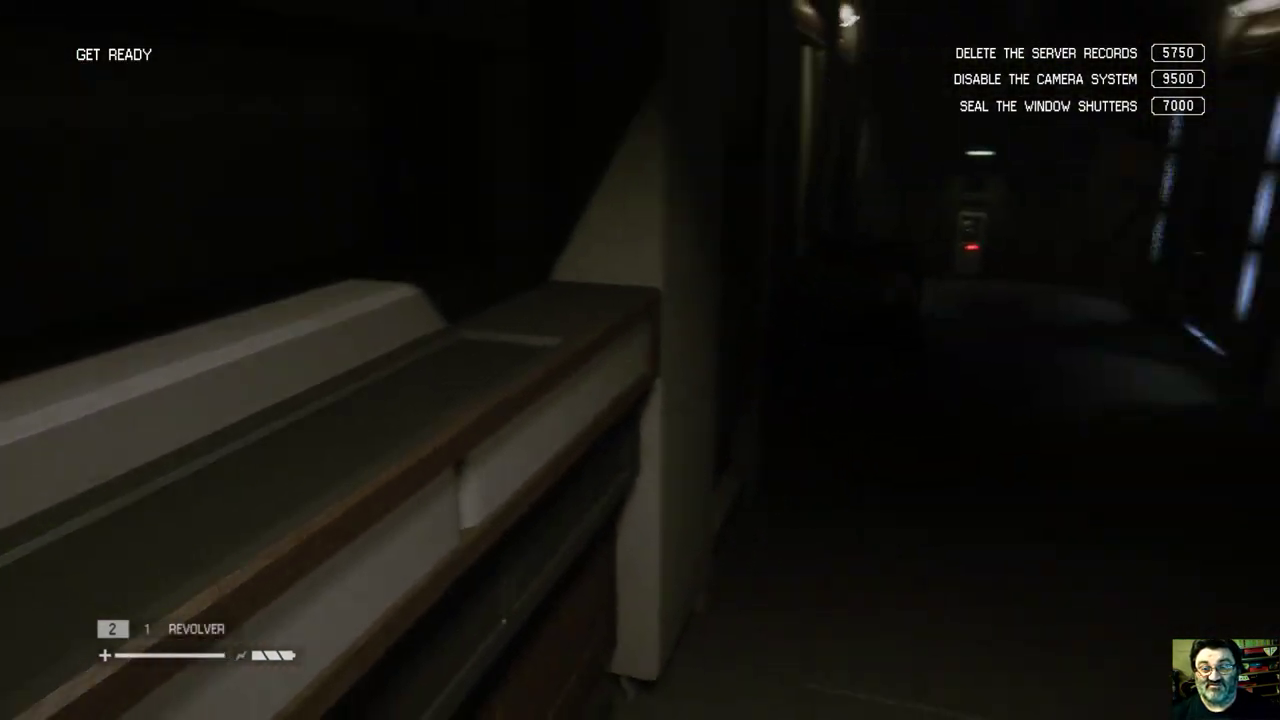
{"action": "key", "text": "w"}
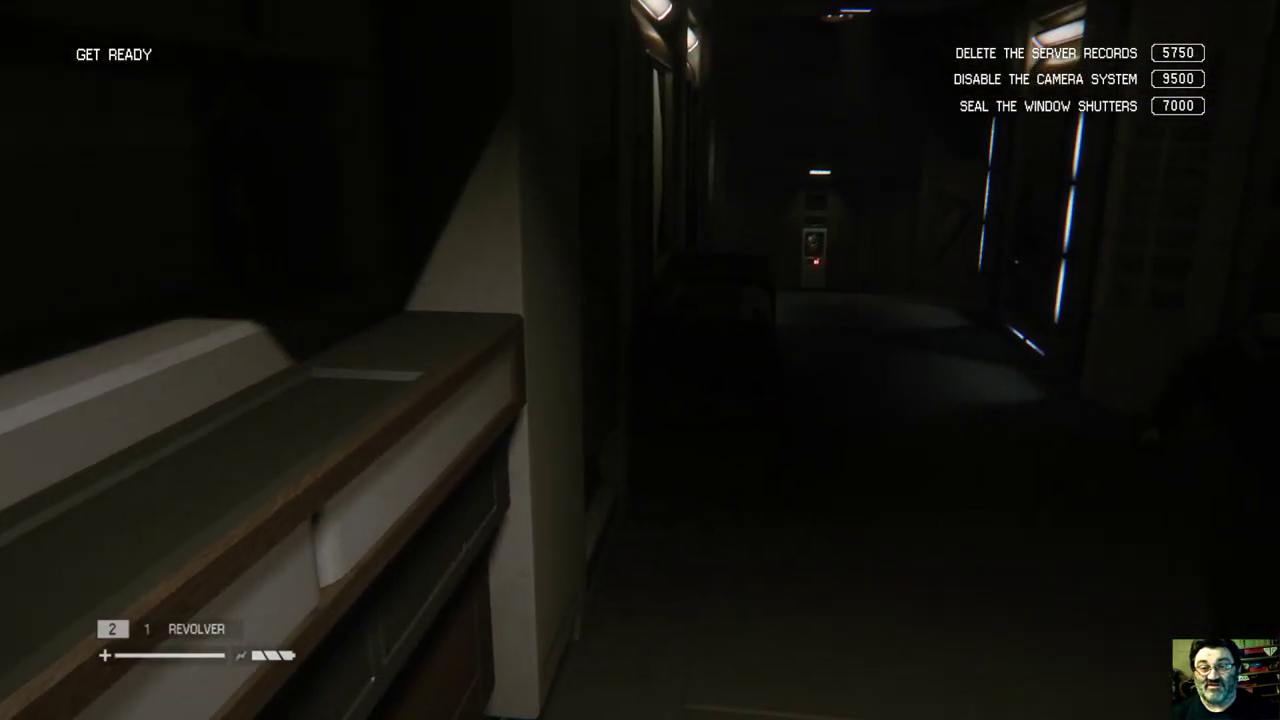
{"action": "key", "text": "e"}
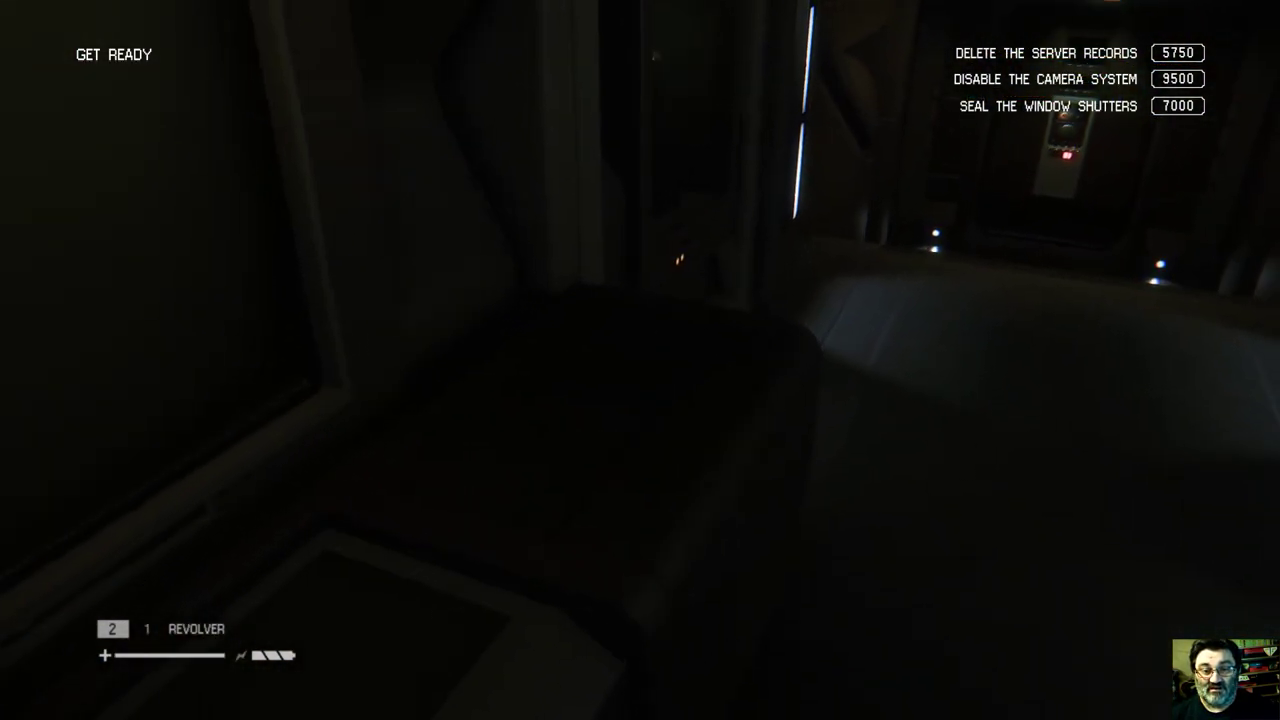
{"action": "key", "text": "w"}
{"action": "key", "text": "w"}
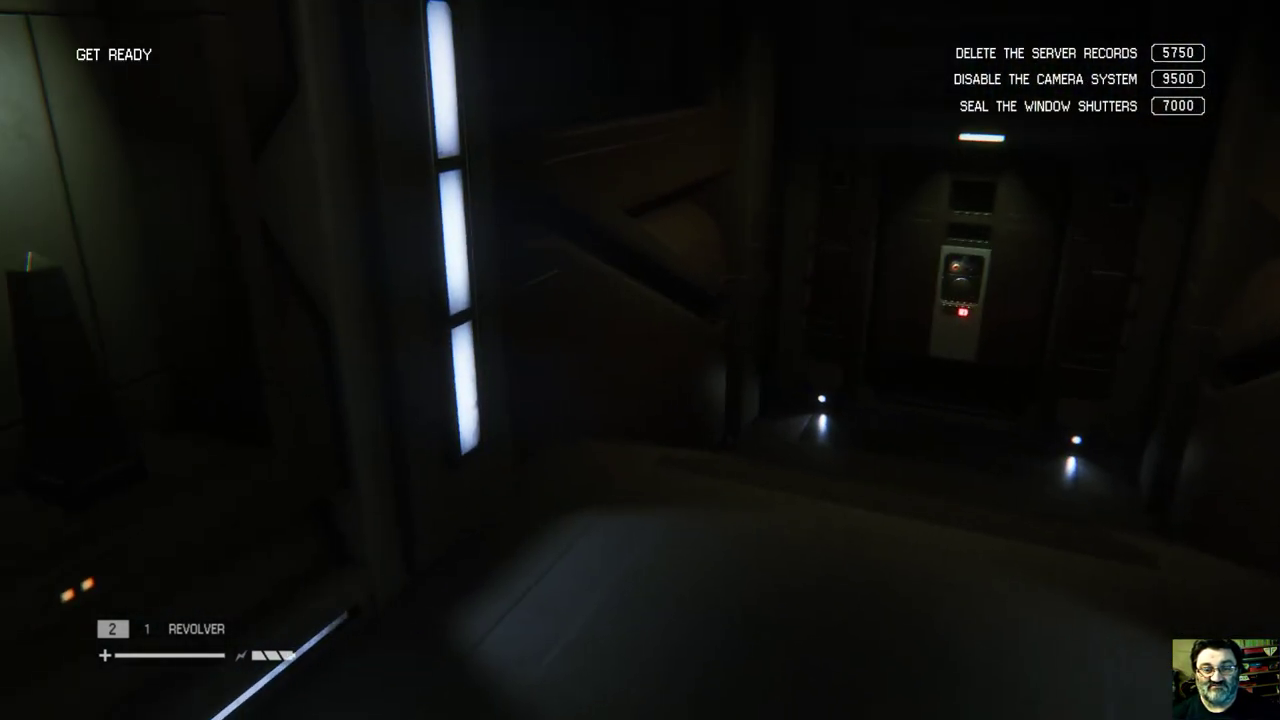
{"action": "key", "text": "w"}
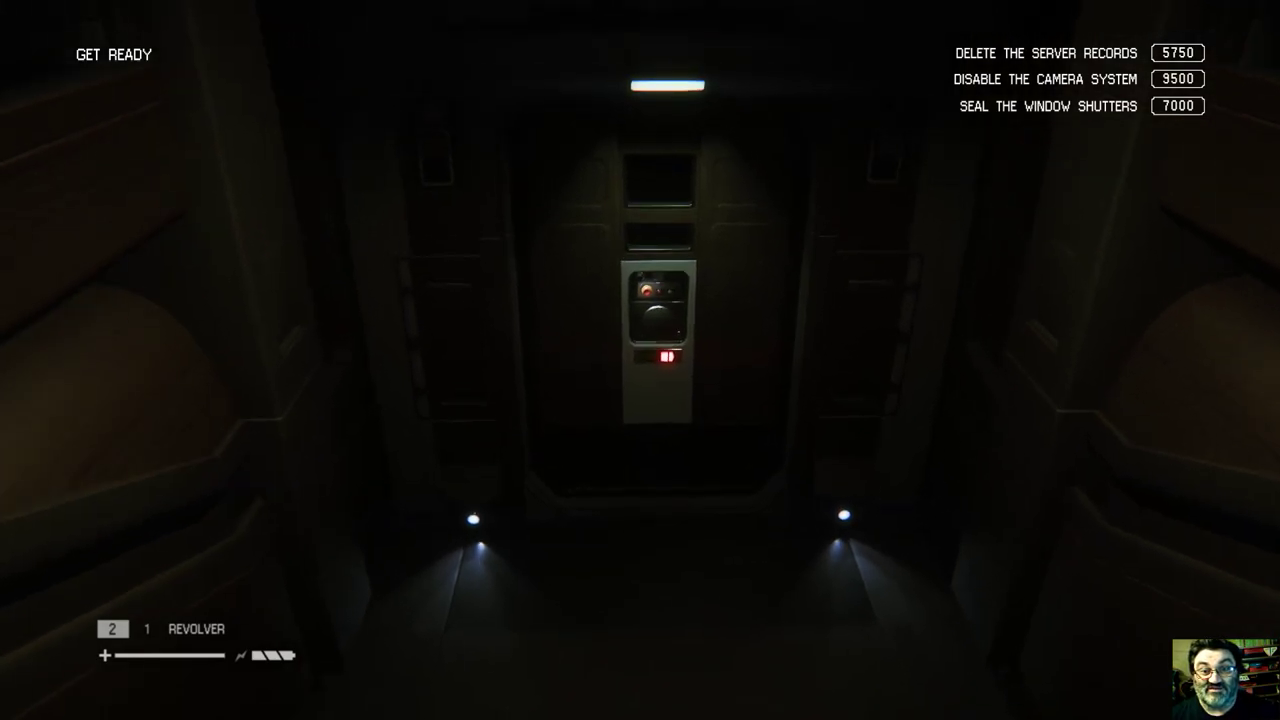
- Press the door release again and pass through the doorway into the corridor
{"action": "key", "text": "w"}
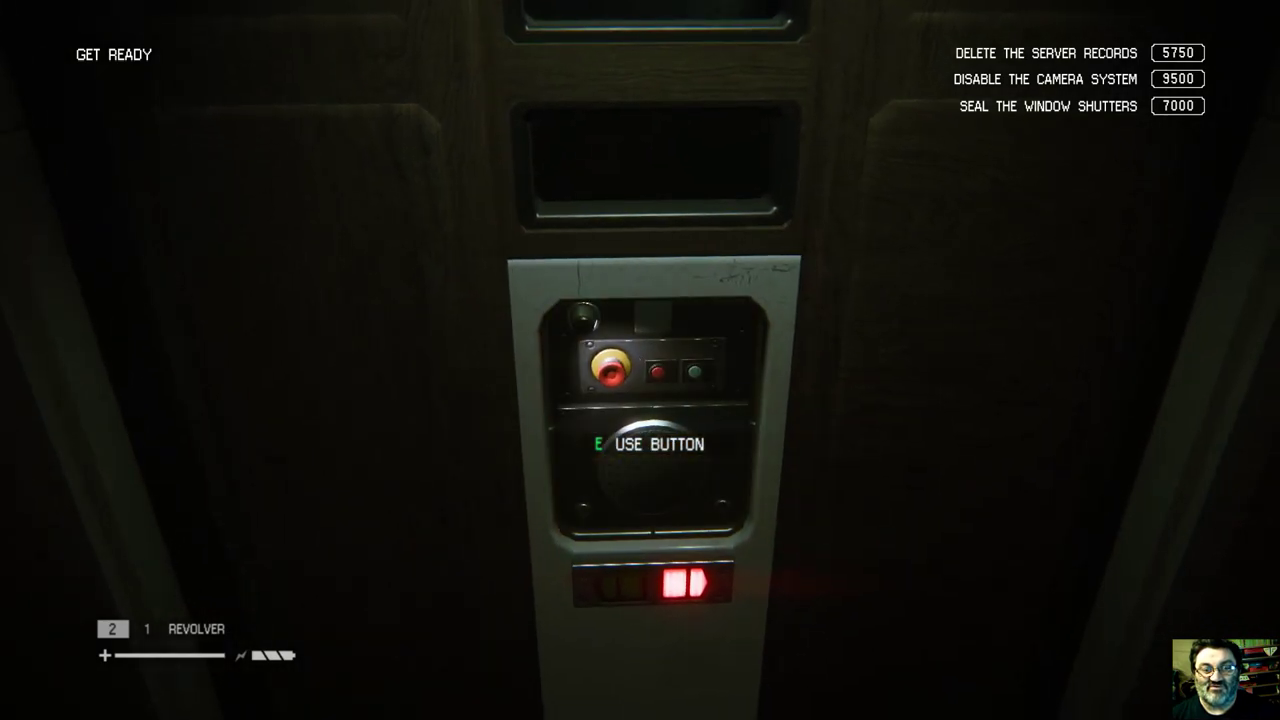
{"action": "key", "text": "e"}
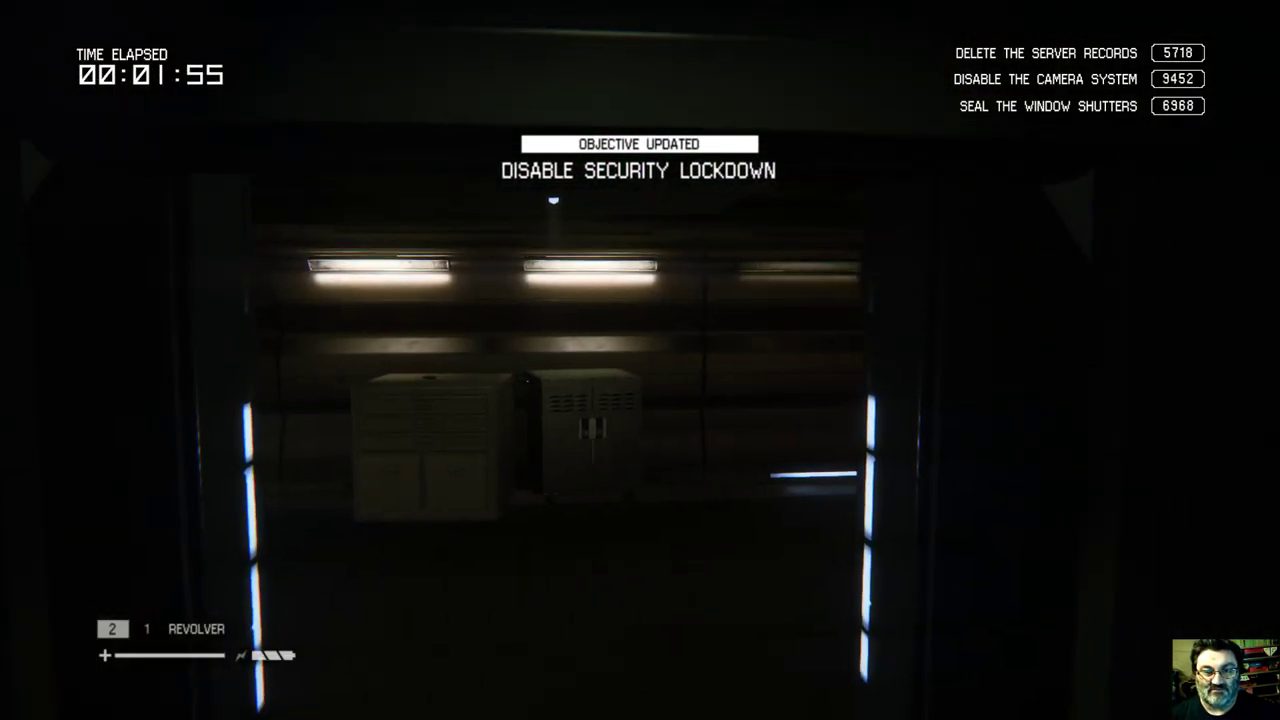
{"action": "key", "text": "w"}
{"action": "key", "text": "w"}
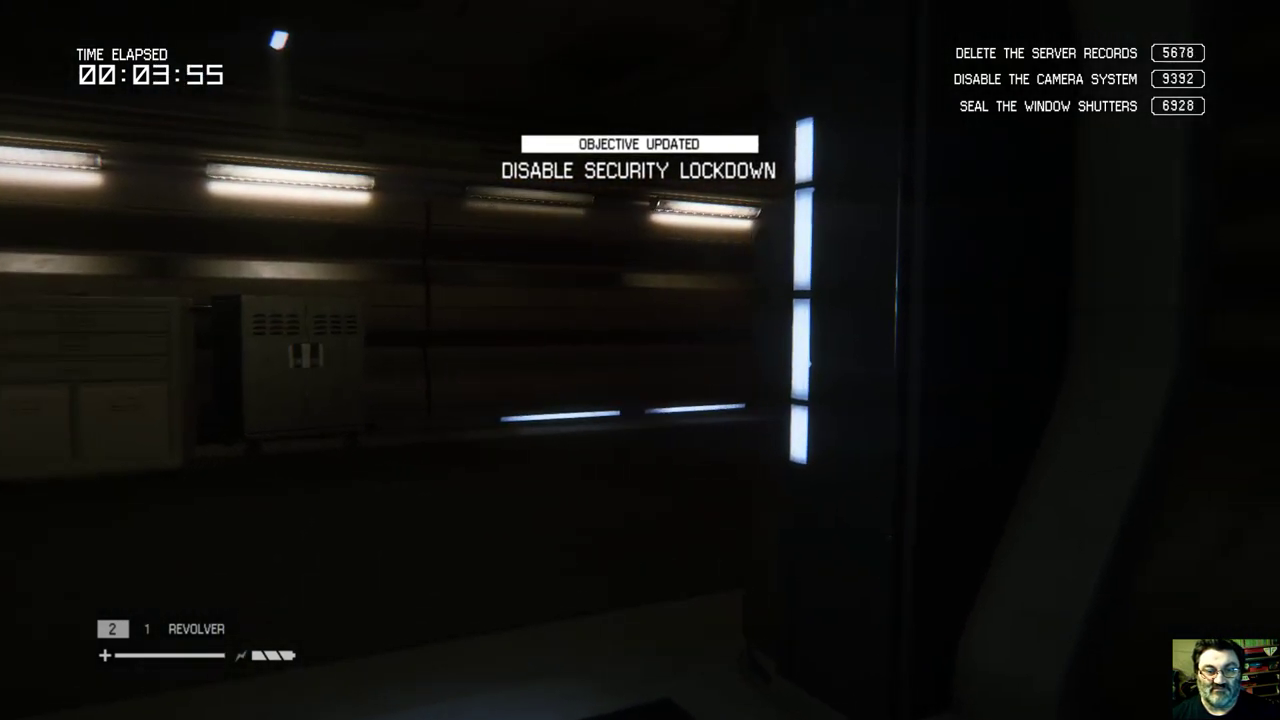
- Peek past the filing cabinet, approach the orange-lit room, and choose the Noisemaker
{"action": "key", "text": "w"}
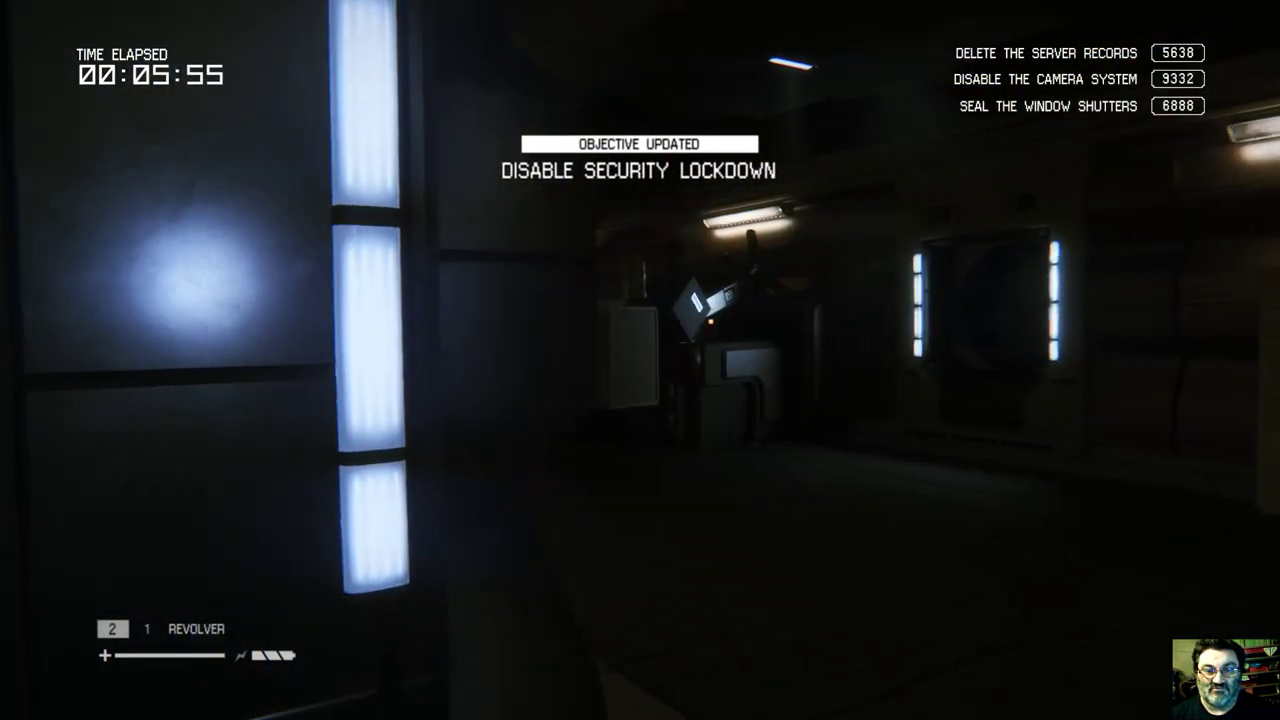
{"action": "key", "text": "w"}
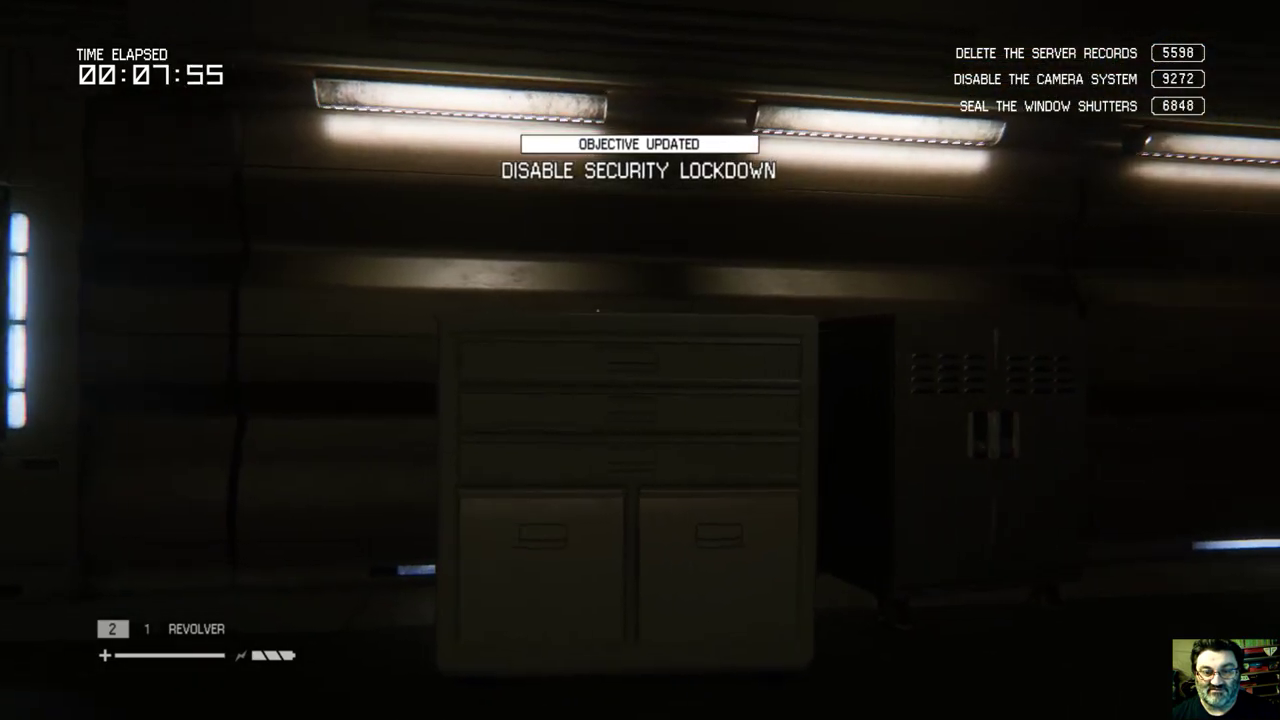
{"action": "key", "text": "w"}
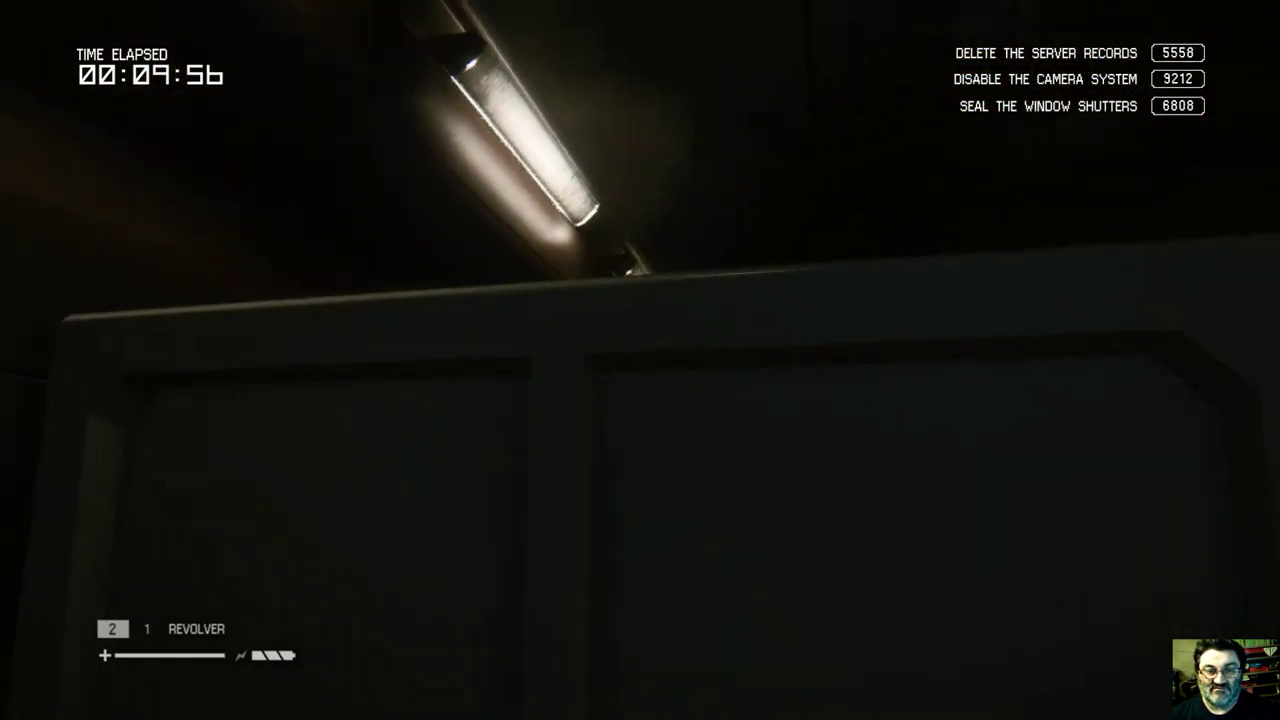
{"action": "key", "text": "d"}
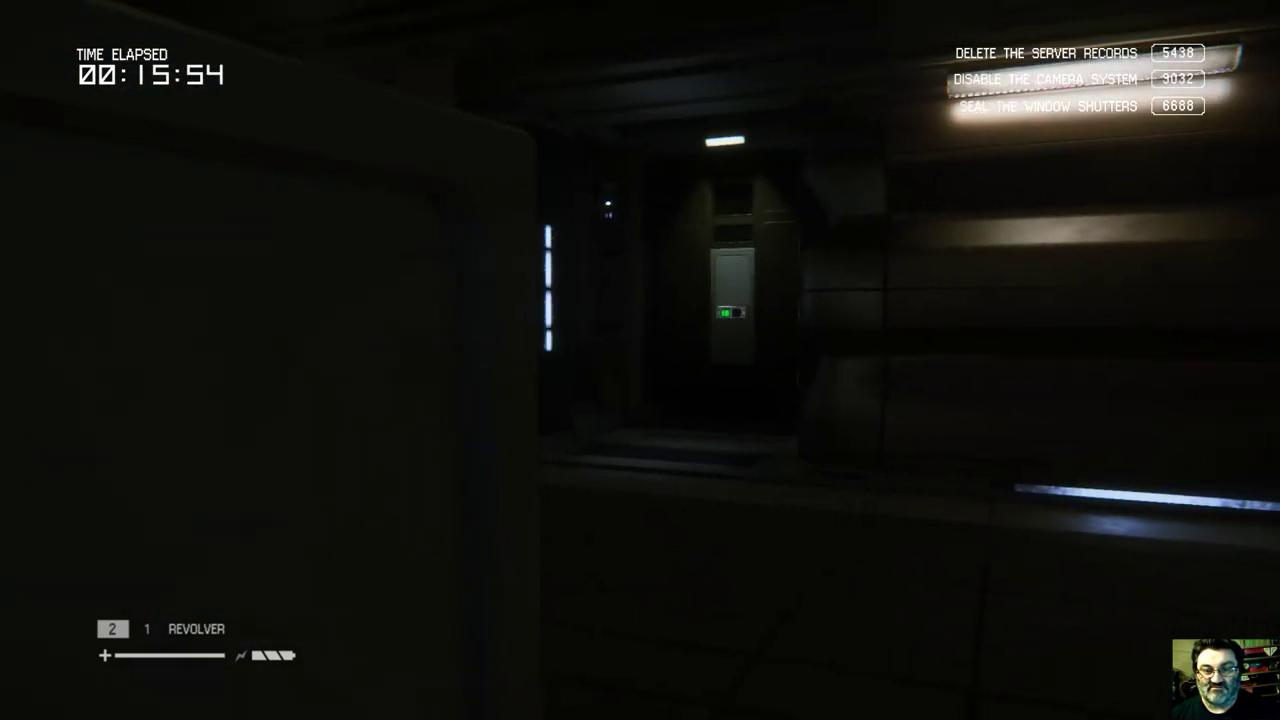
{"action": "key", "text": "a"}
{"action": "key", "text": "w"}
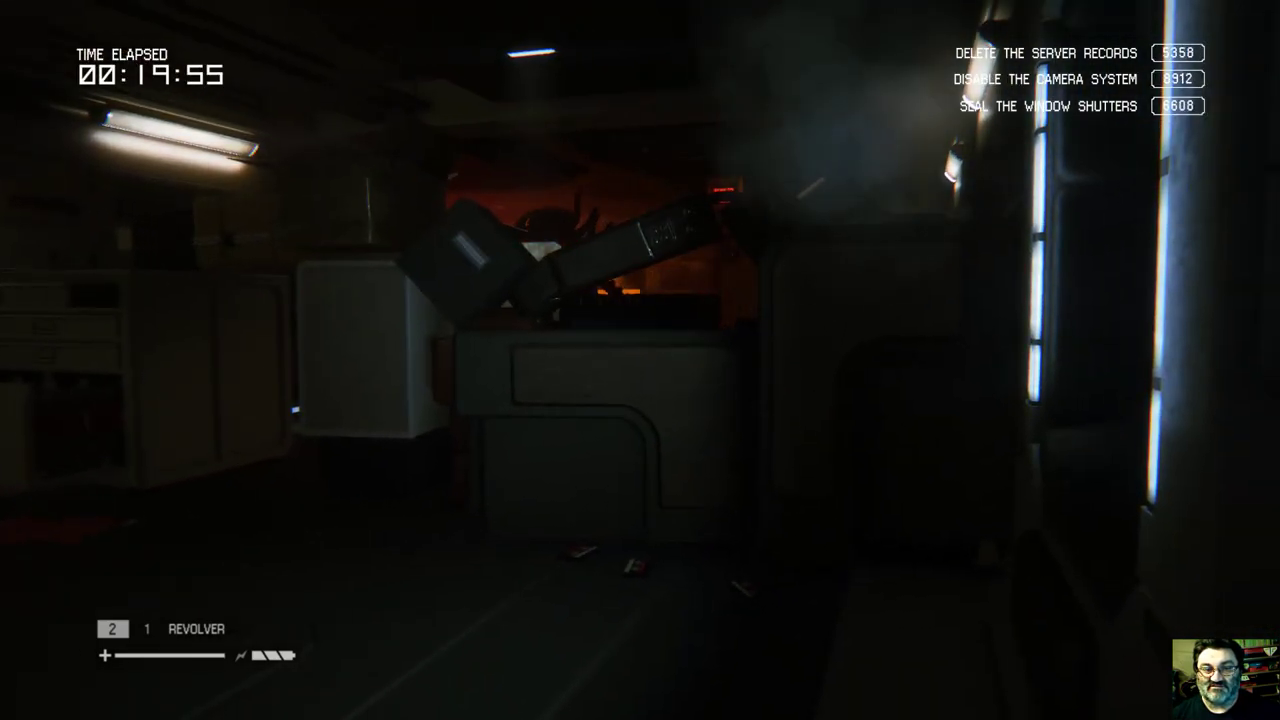
{"action": "key", "text": "w"}
{"action": "key", "text": "w"}
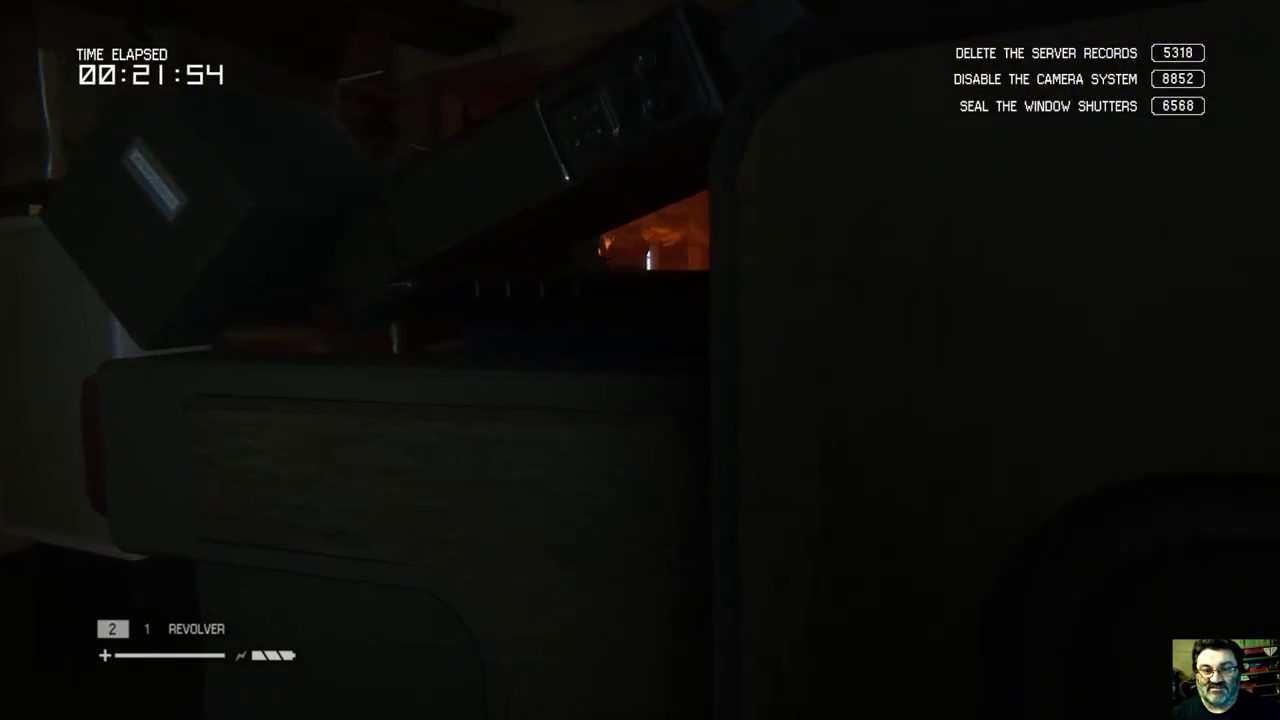
{"action": "key", "text": "q"}
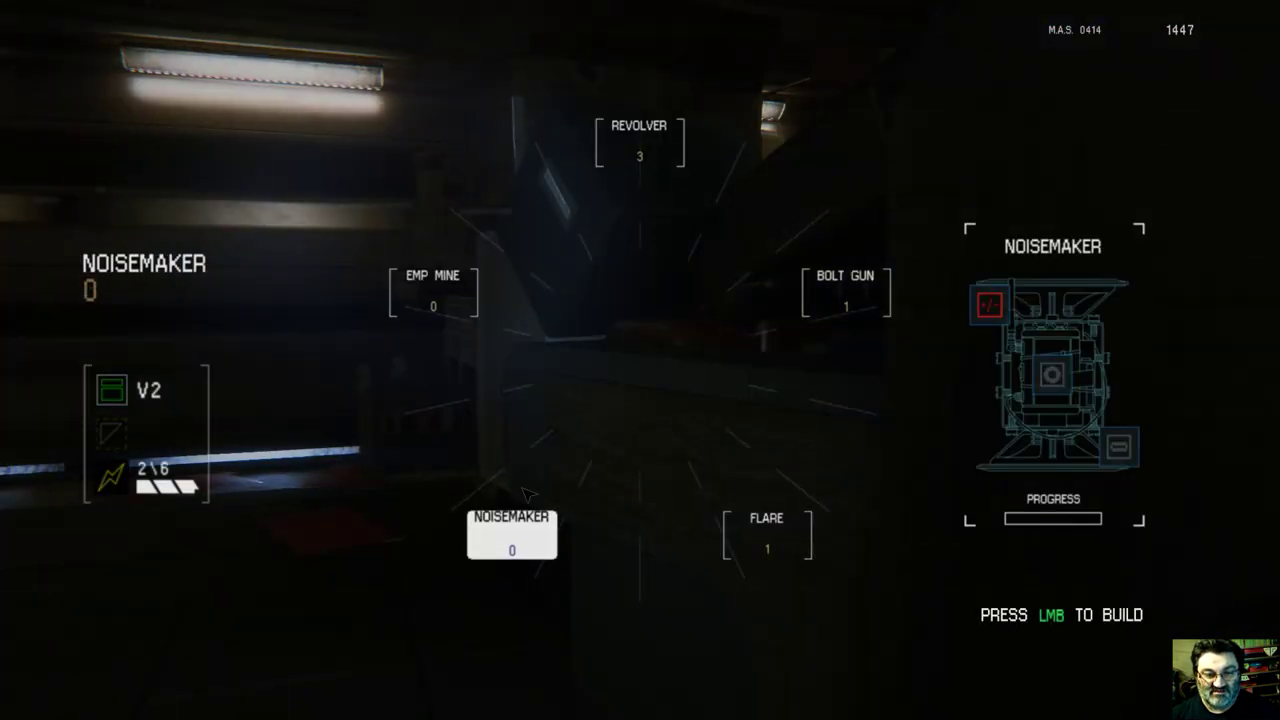
- View the Noisemaker crafting details, then sneak past the crates to the fire
{"action": "left_click", "coordinate": [523, 537]}
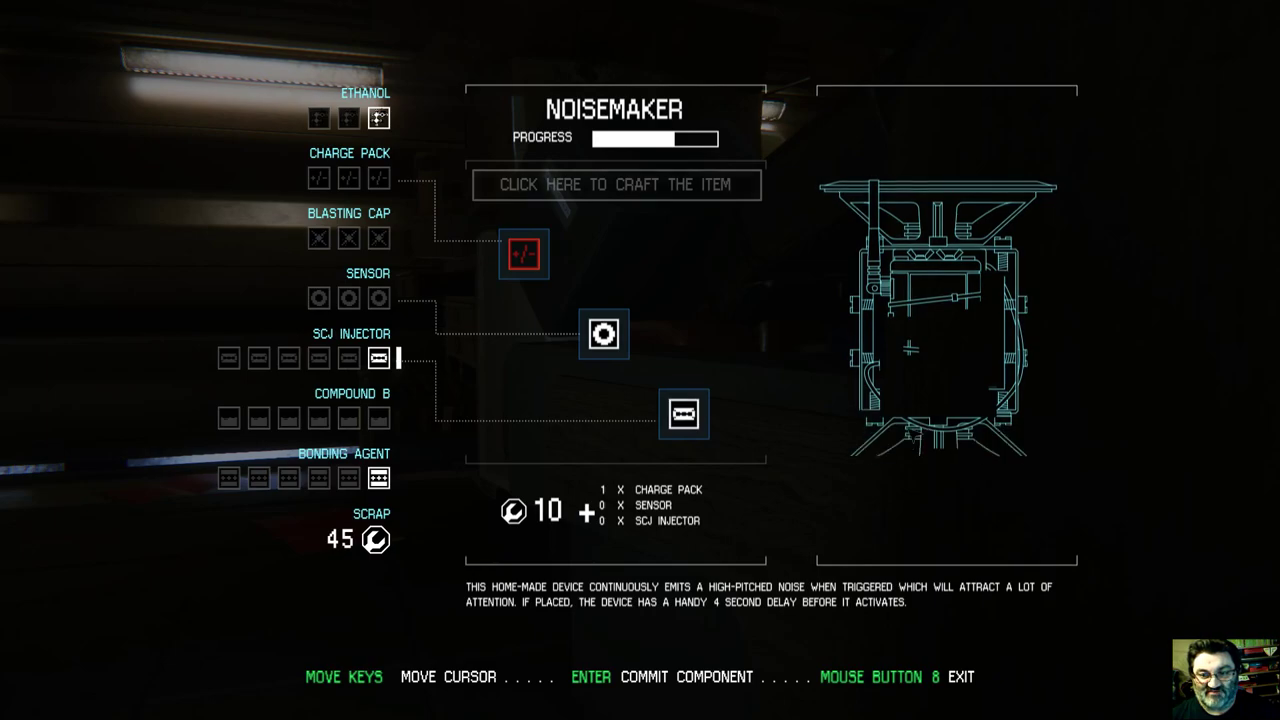
{"action": "key", "text": "Escape"}
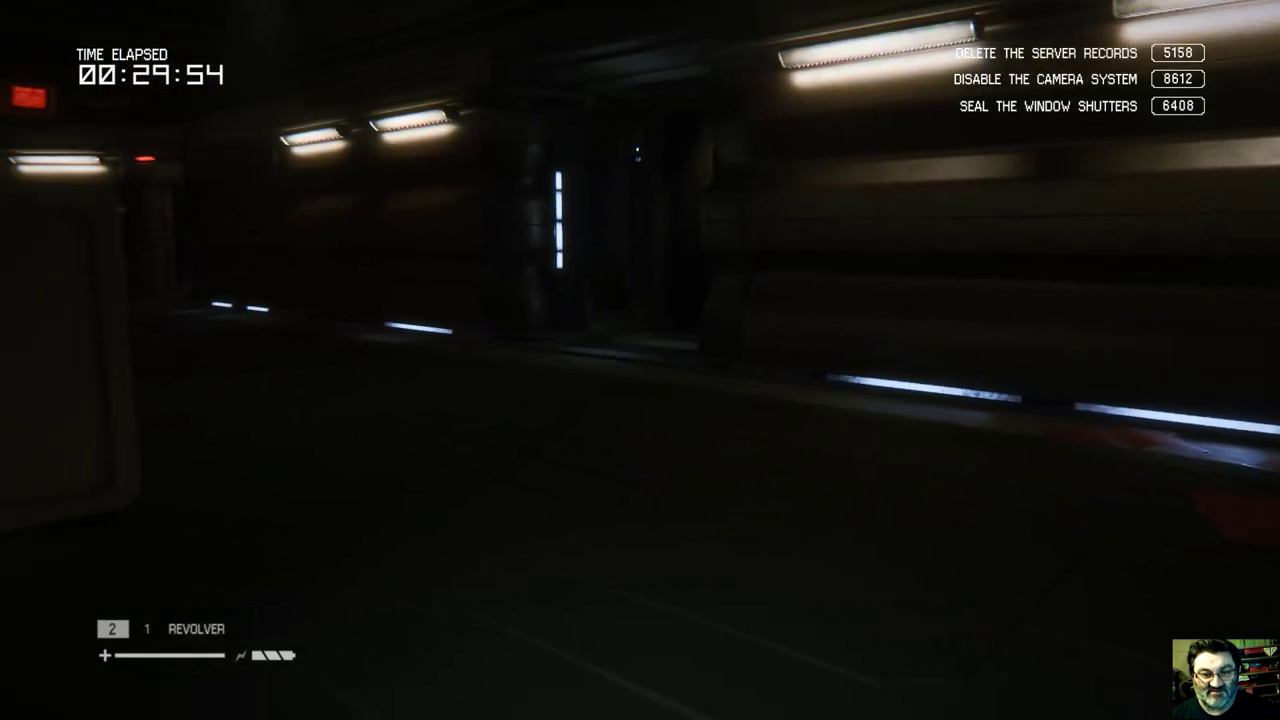
{"action": "key", "text": "w"}
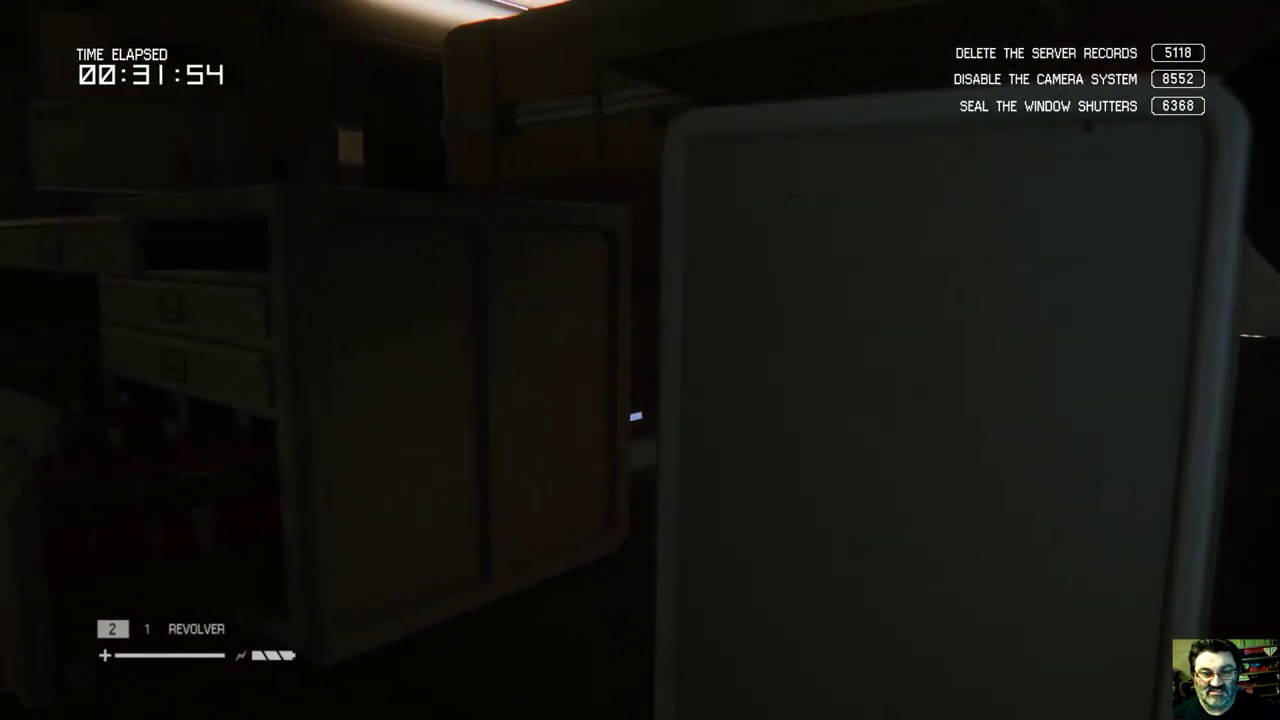
{"action": "key", "text": "w"}
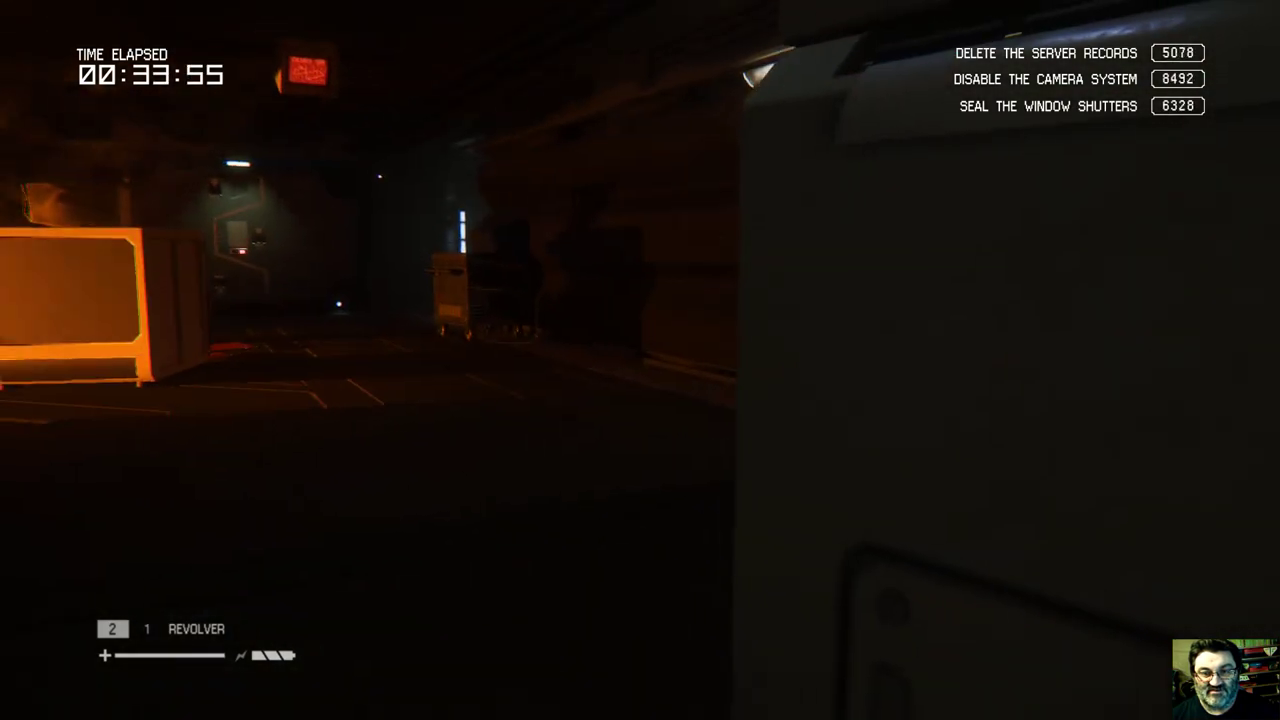
{"action": "key", "text": "w"}
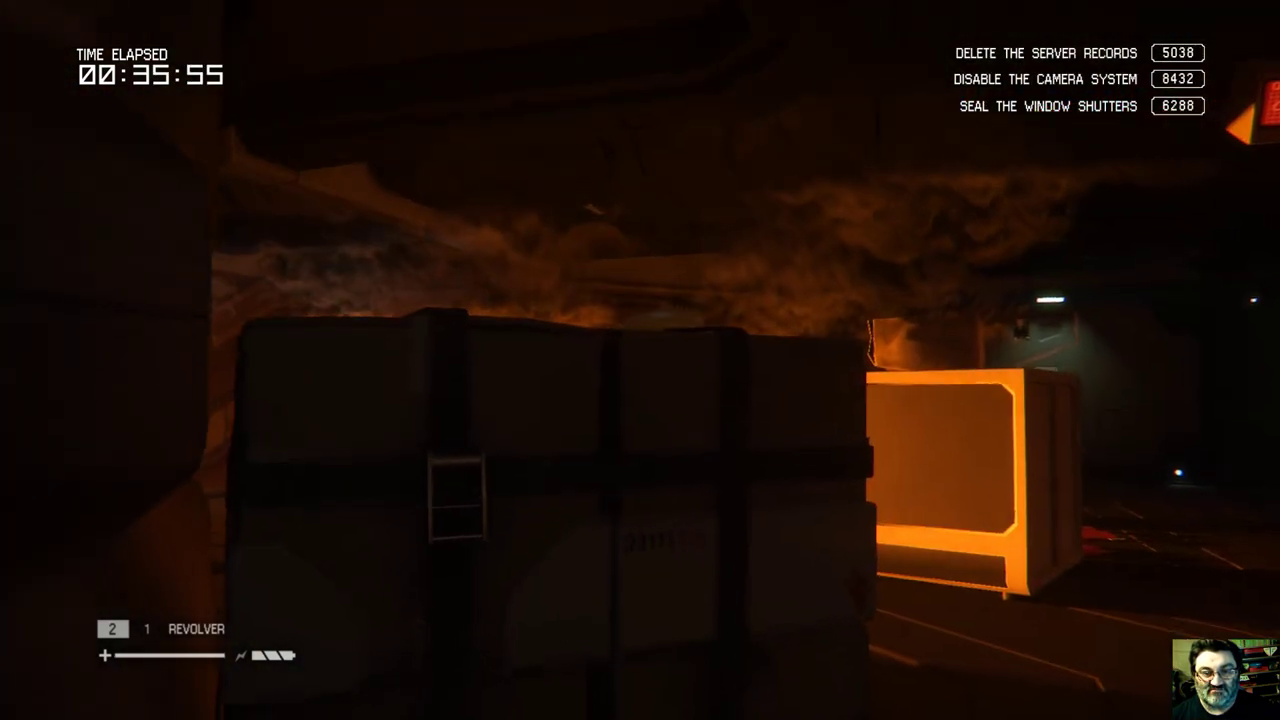
{"action": "key", "text": "w"}
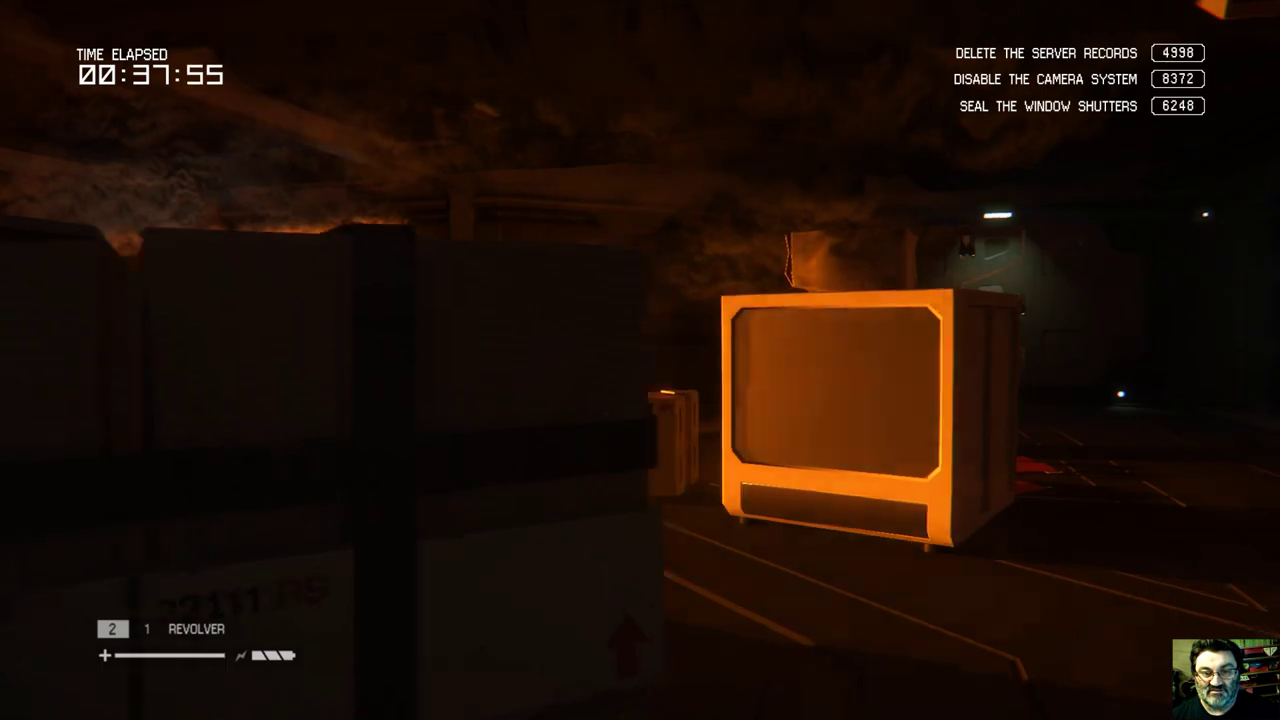
{"action": "key", "text": "w"}
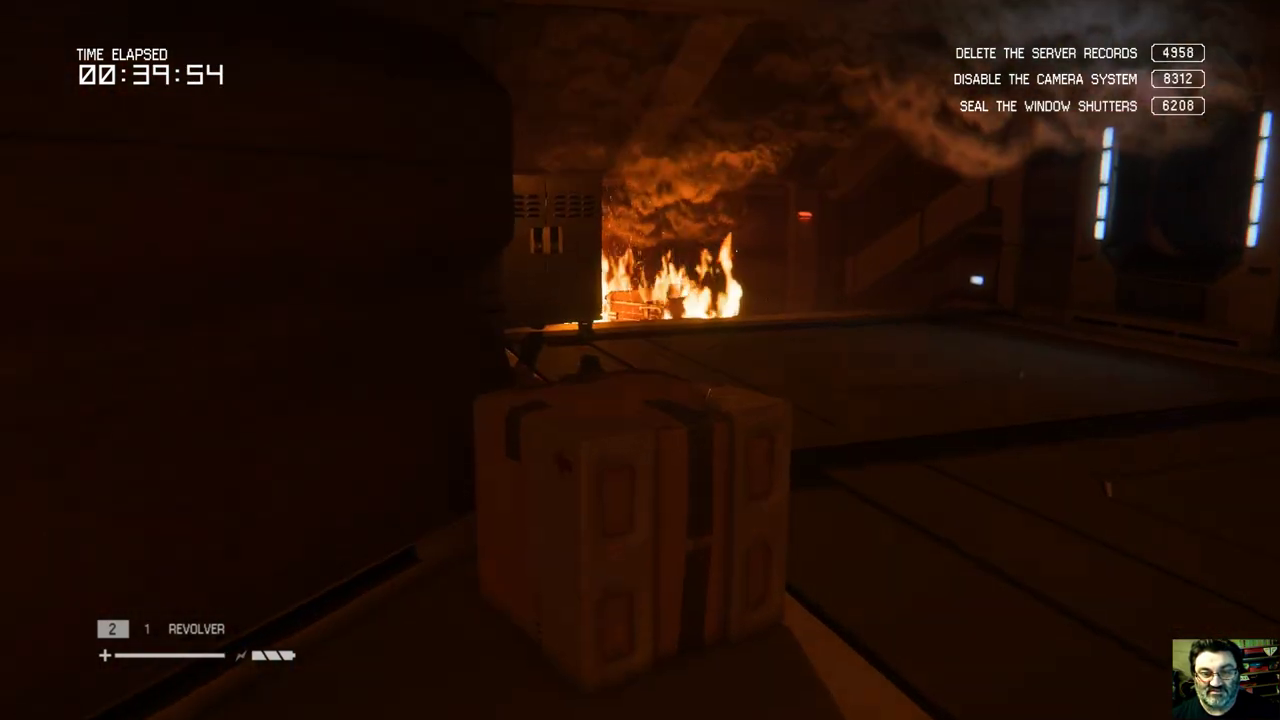
- Sneak past the orange cabinet and fuel shelves into the corridor toward the green-lit door
{"action": "key", "text": "w"}
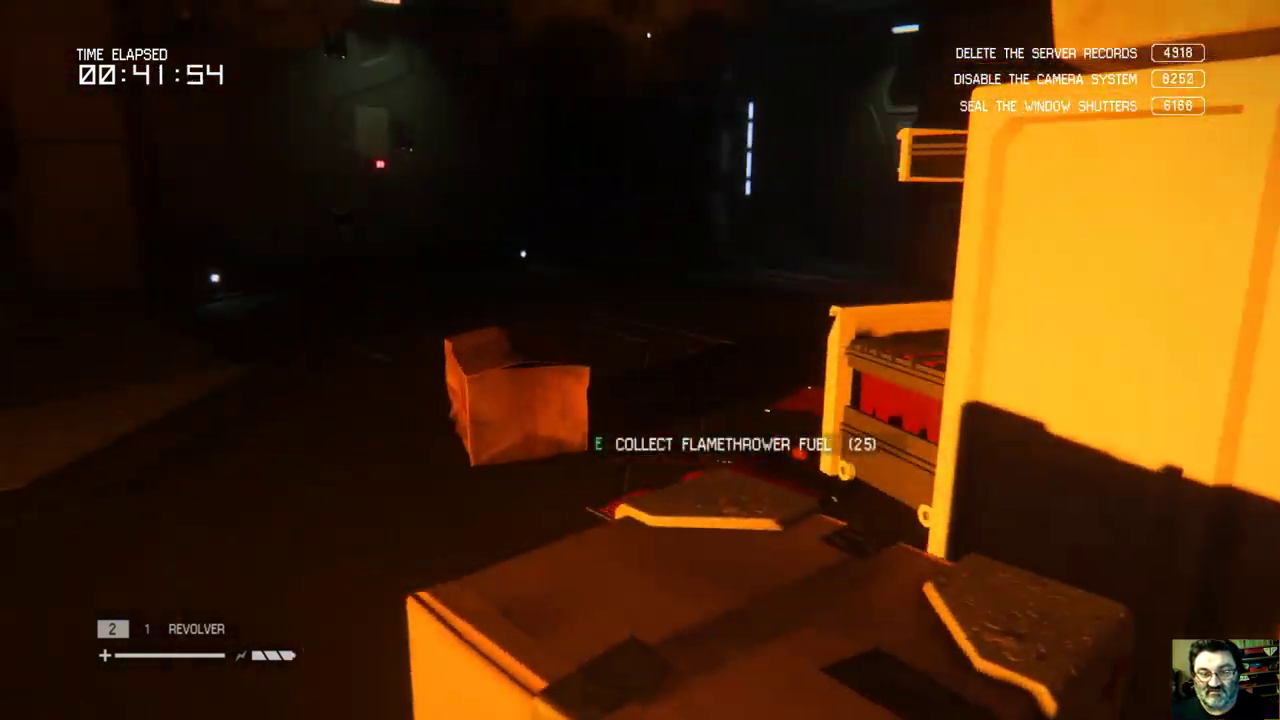
{"action": "key", "text": "a"}
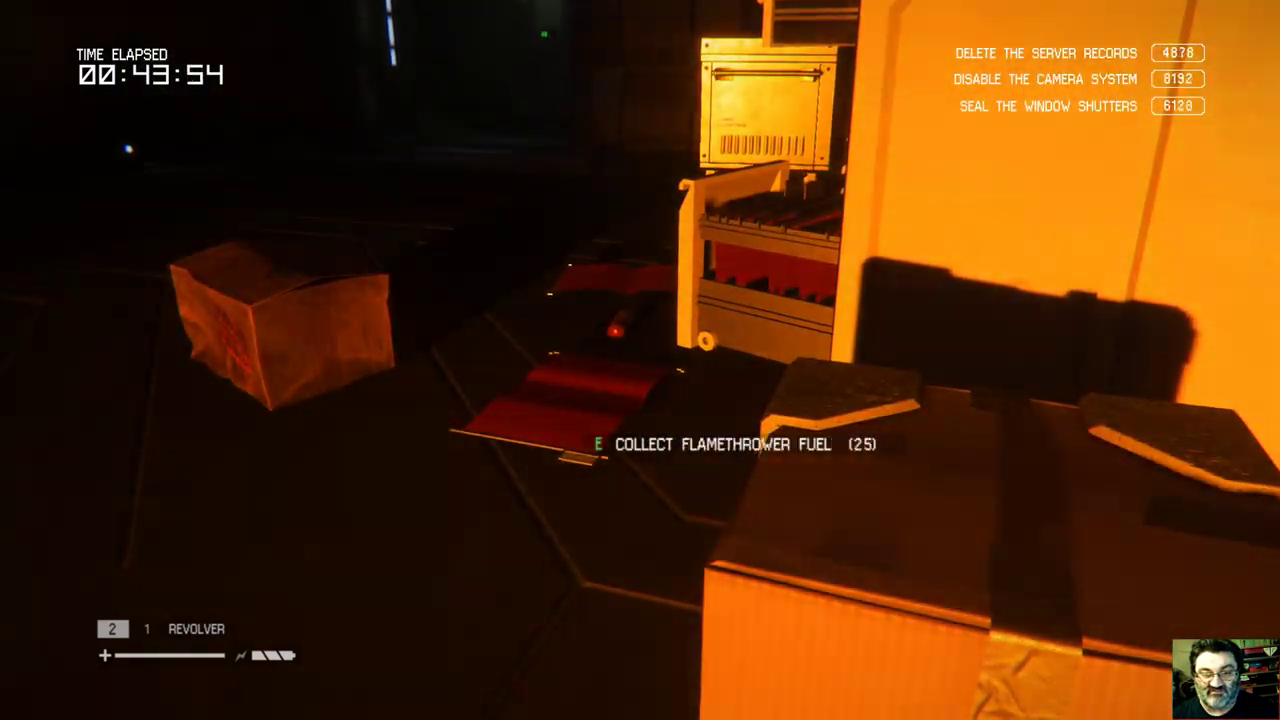
{"action": "key", "text": "w"}
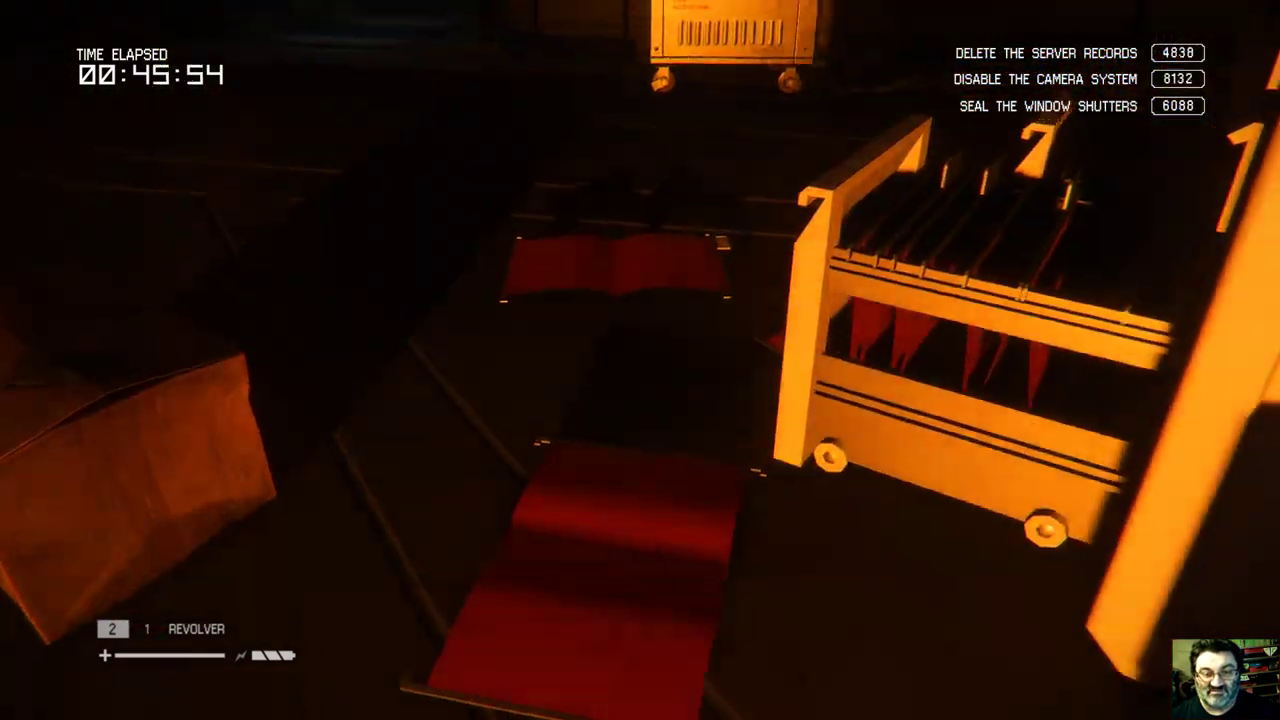
{"action": "key", "text": "w"}
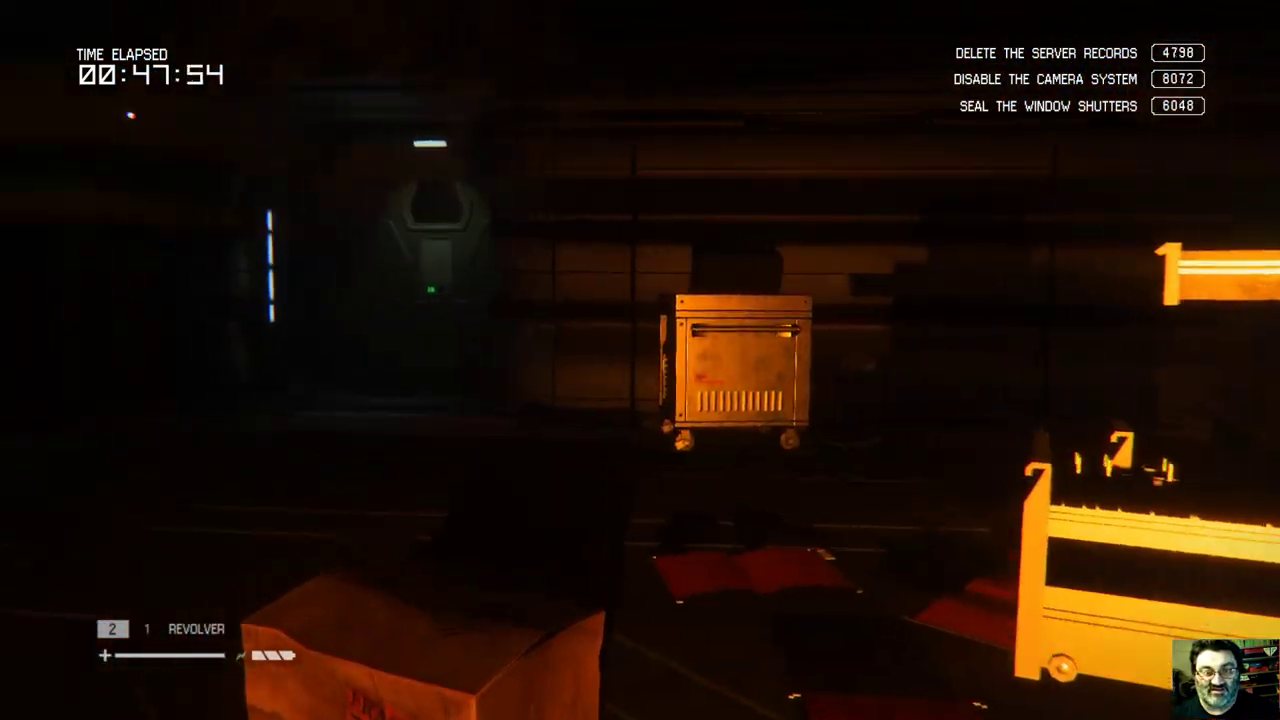
{"action": "key", "text": "w"}
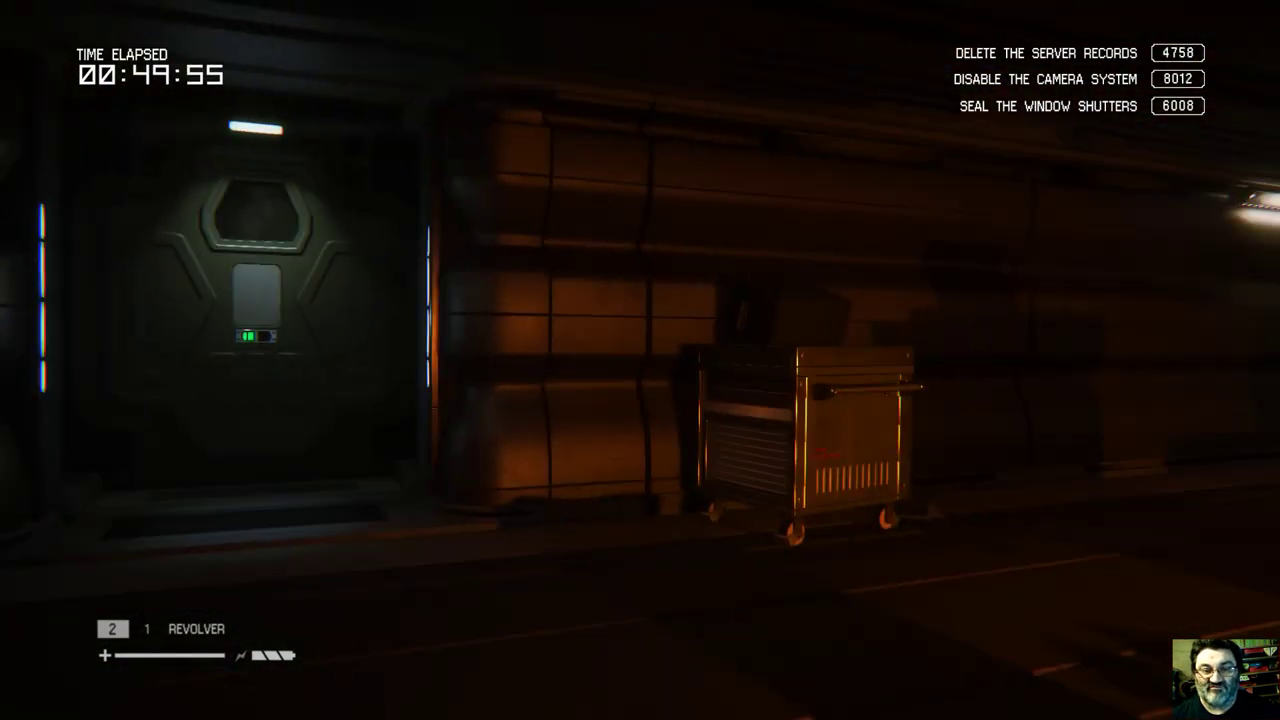
- Scout the terminal room past the pillar, then return to the lit corridor
{"action": "key", "text": "w"}
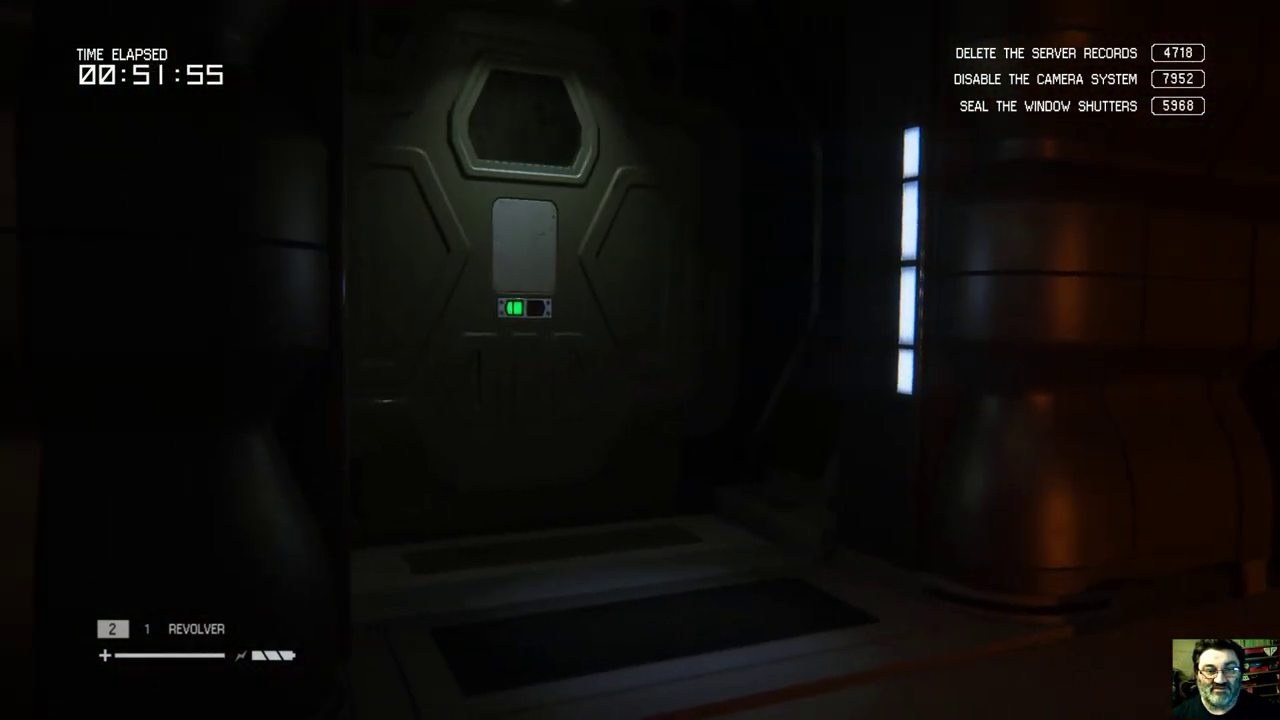
{"action": "key", "text": "w"}
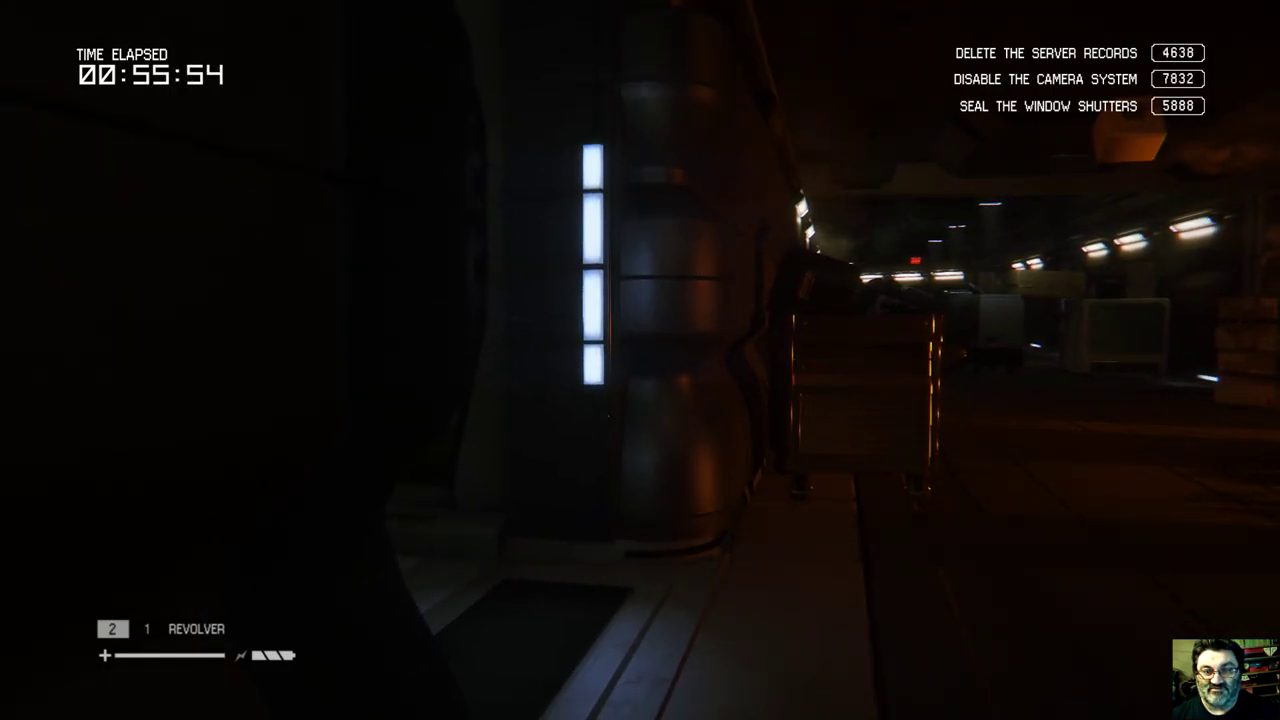
{"action": "key", "text": "w"}
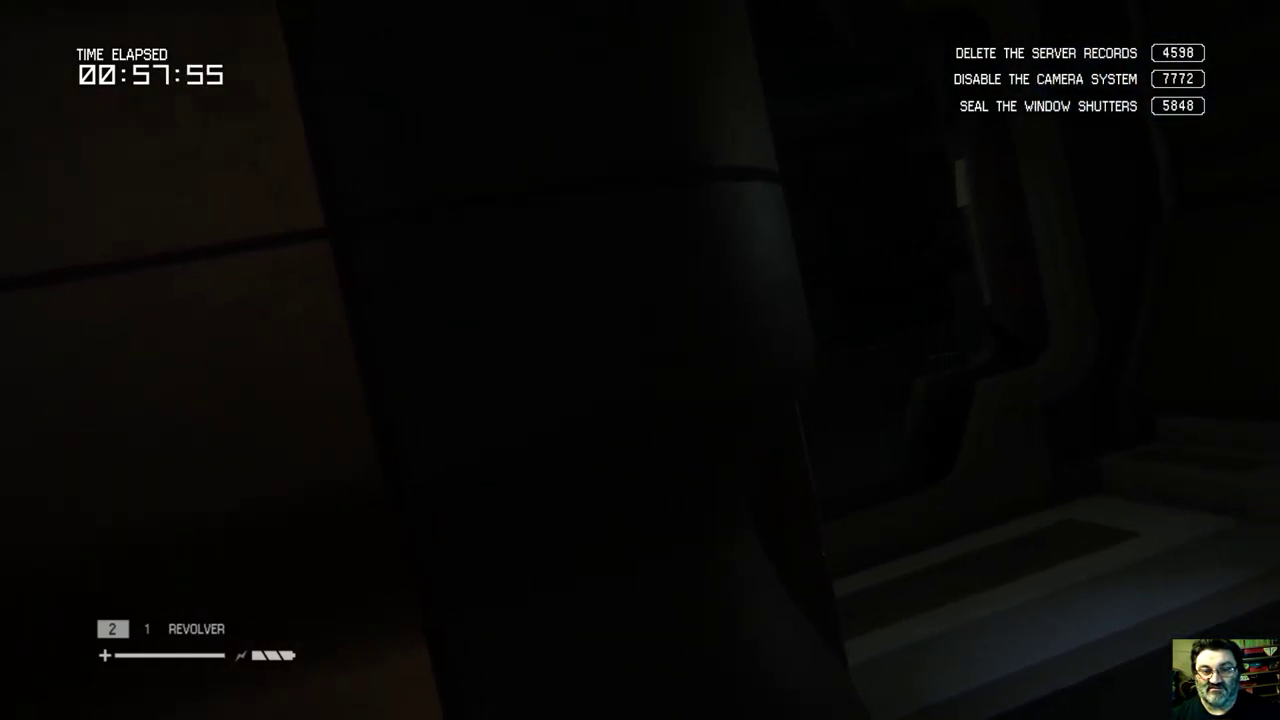
{"action": "key", "text": "w"}
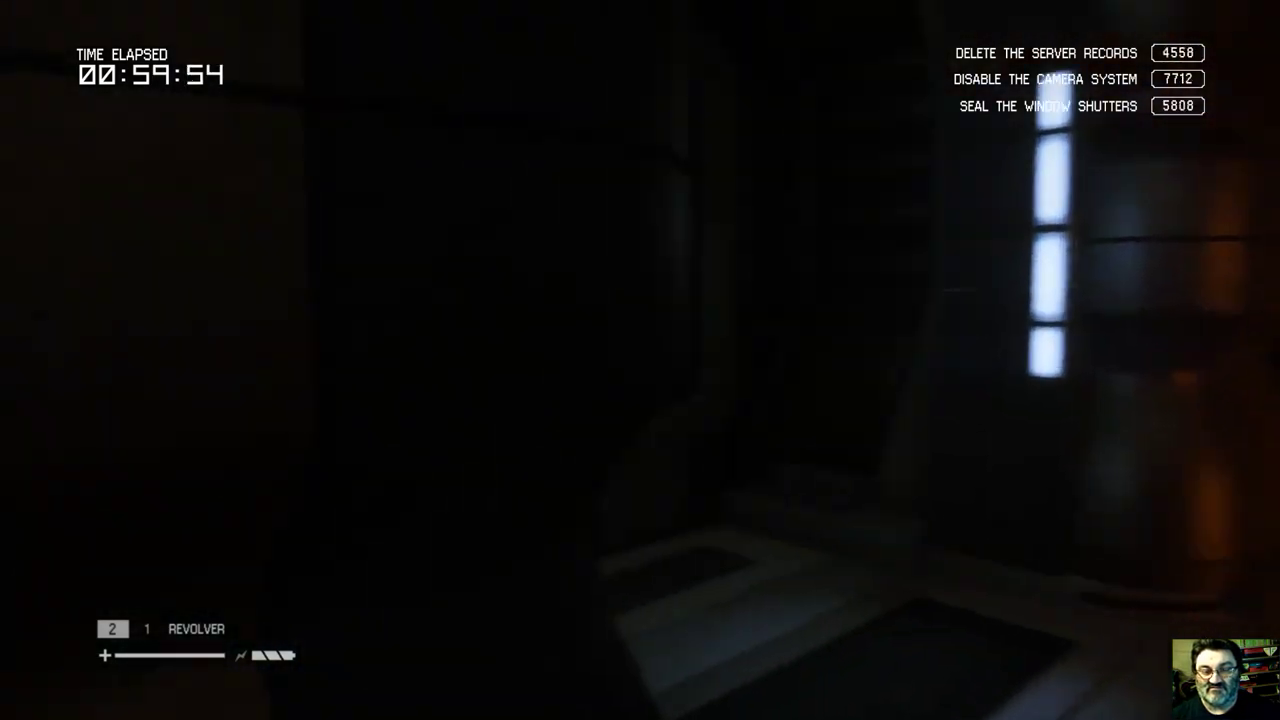
{"action": "key", "text": "w"}
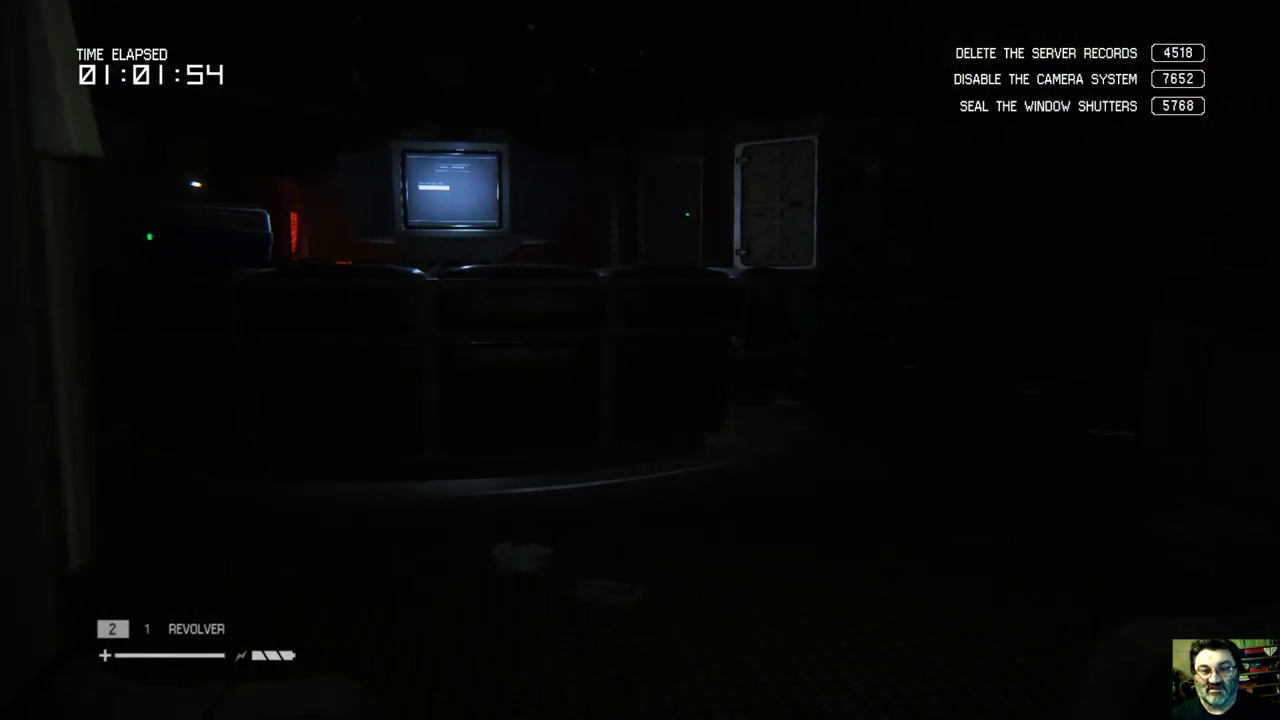
{"action": "key", "text": "w"}
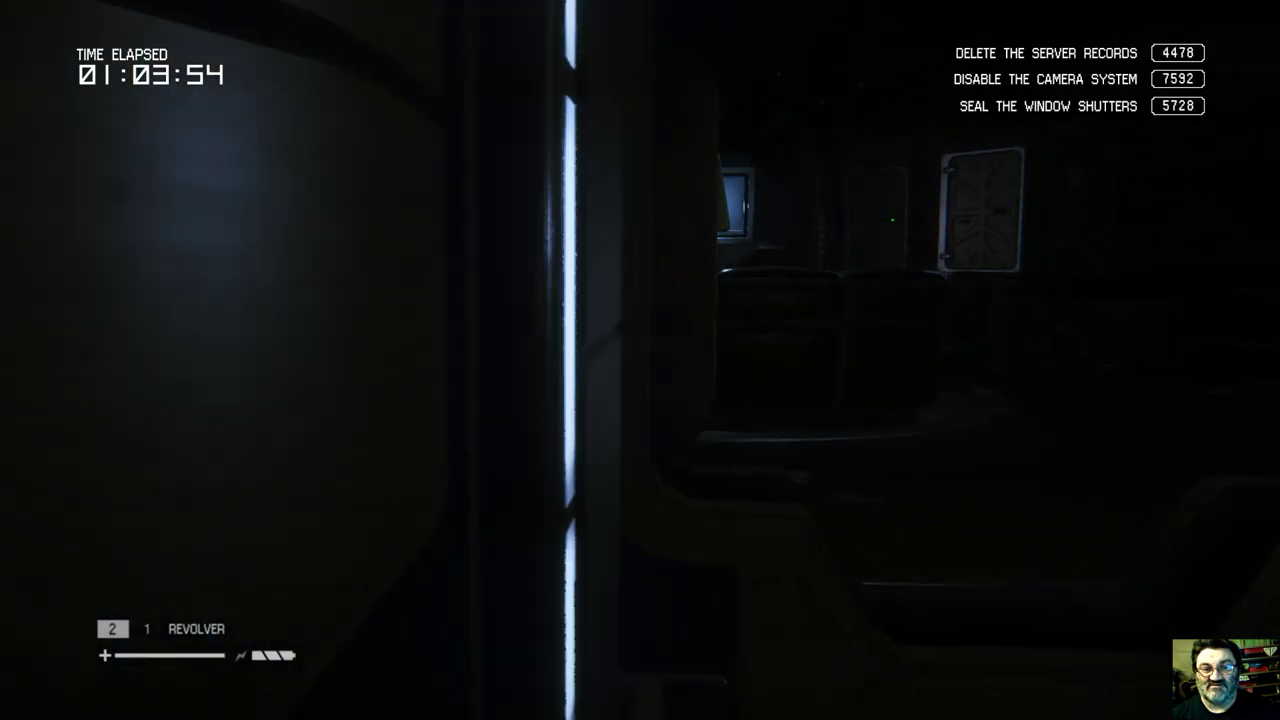
{"action": "key", "text": "w"}
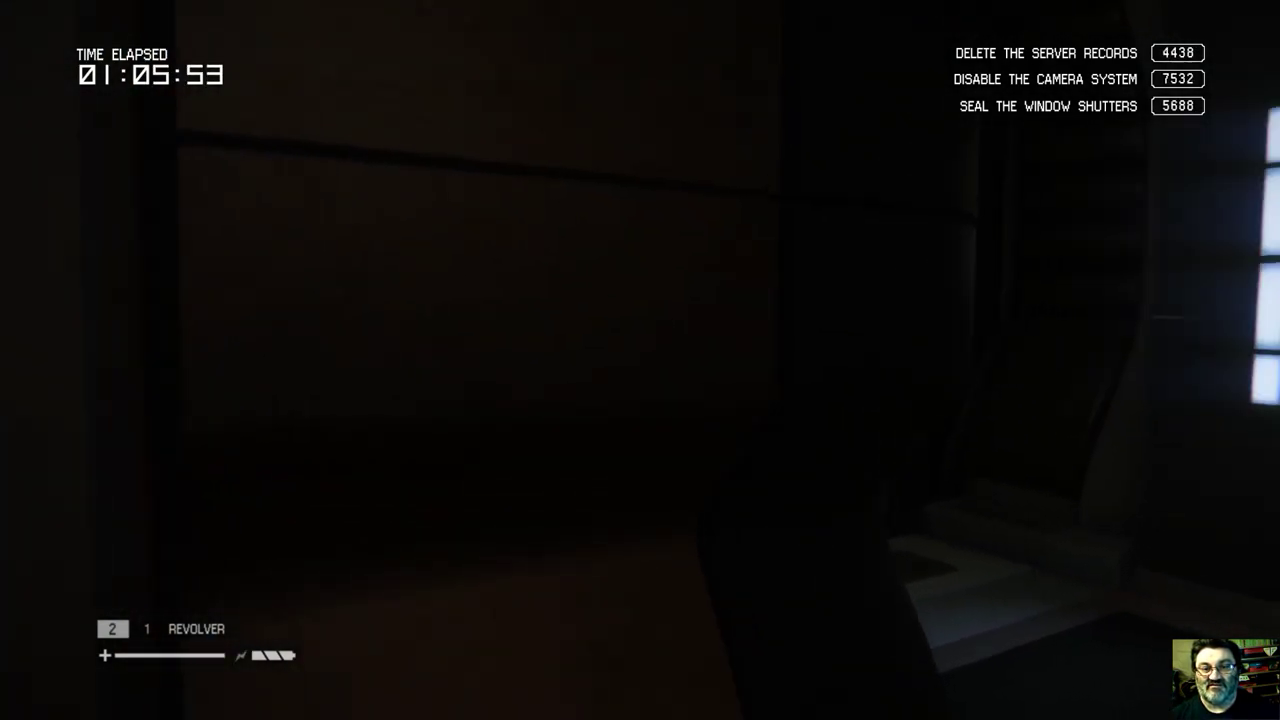
{"action": "key", "text": "w"}
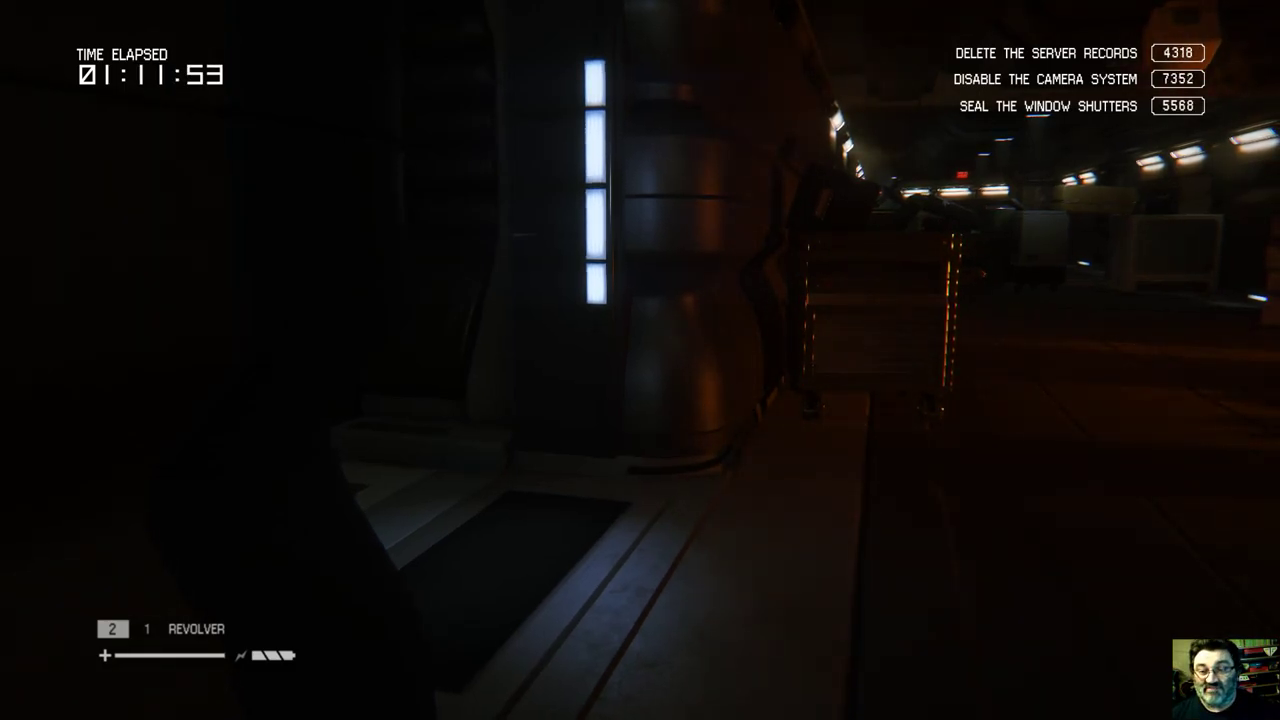
{"action": "key", "text": "w"}
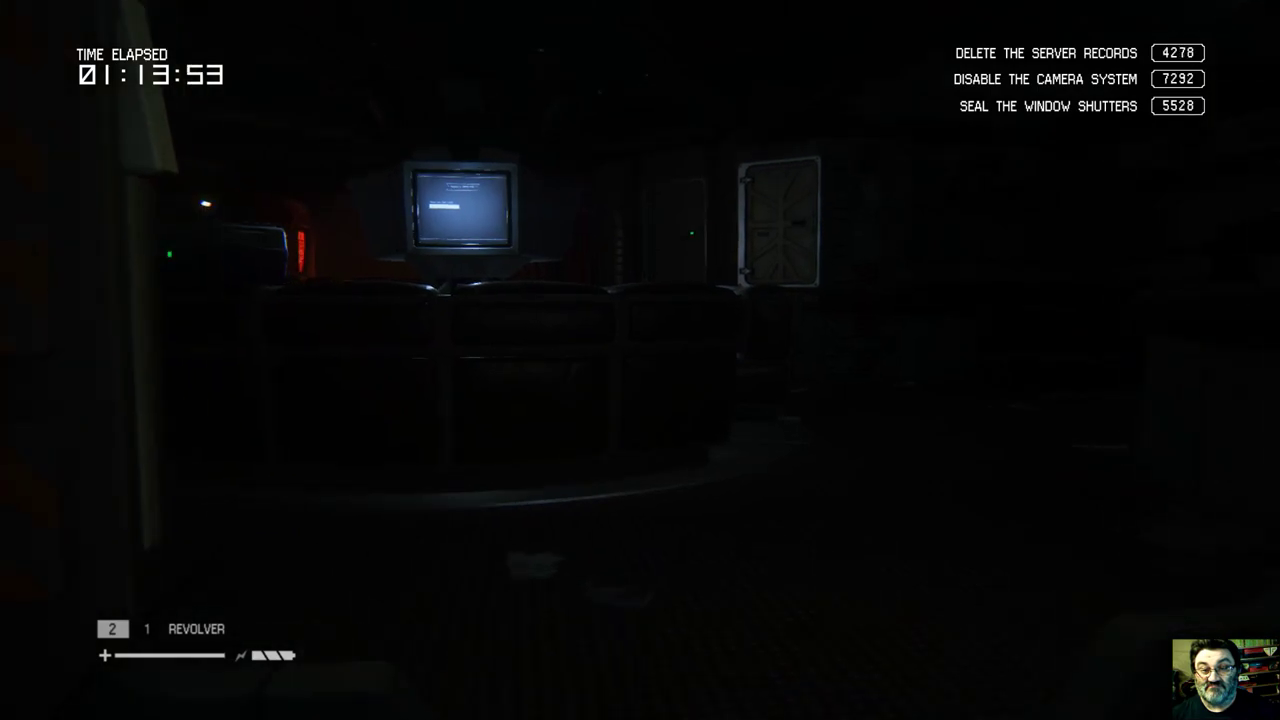
- Advance past the central console through the dark corridor toward the red-lit room
{"action": "key", "text": "w"}
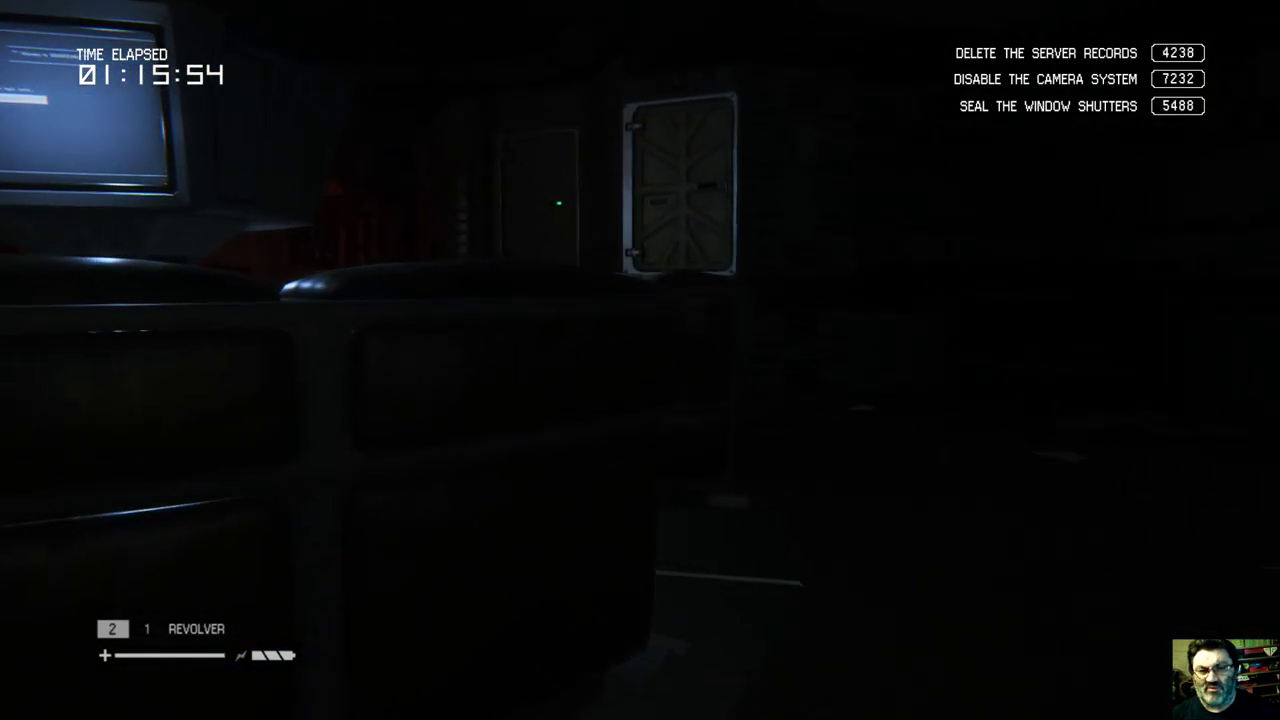
{"action": "key", "text": "w"}
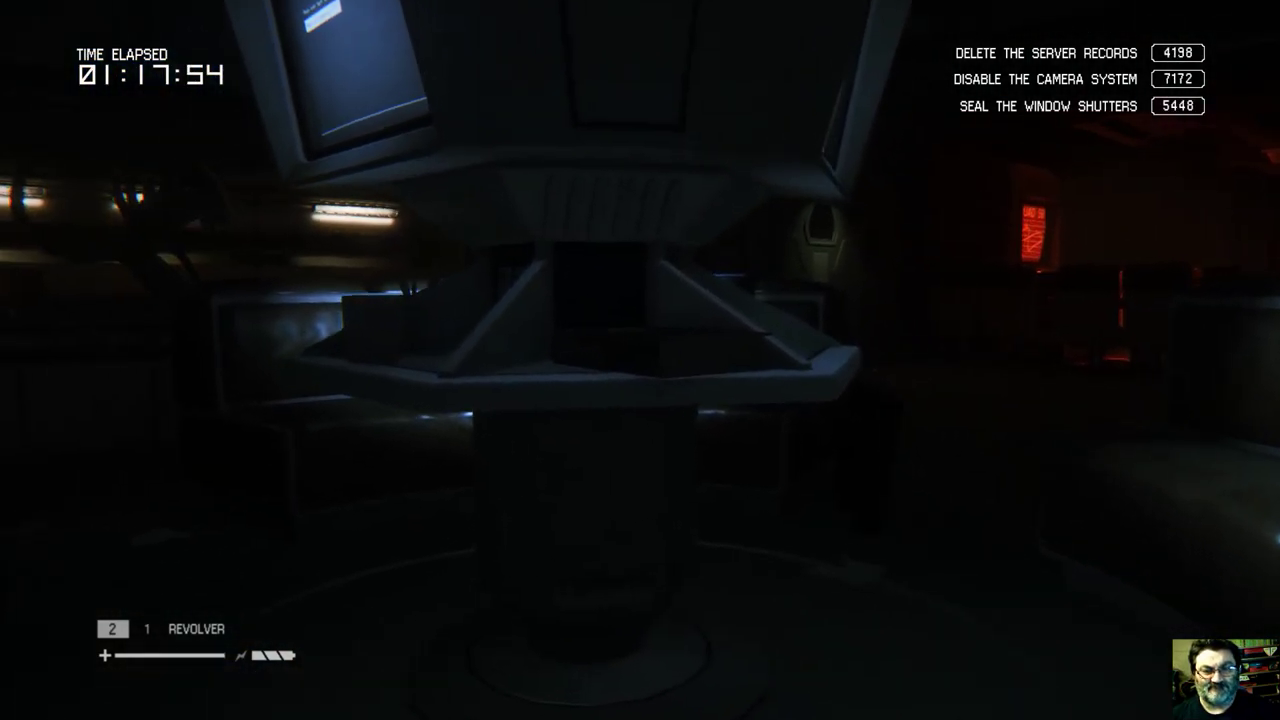
{"action": "key", "text": "w"}
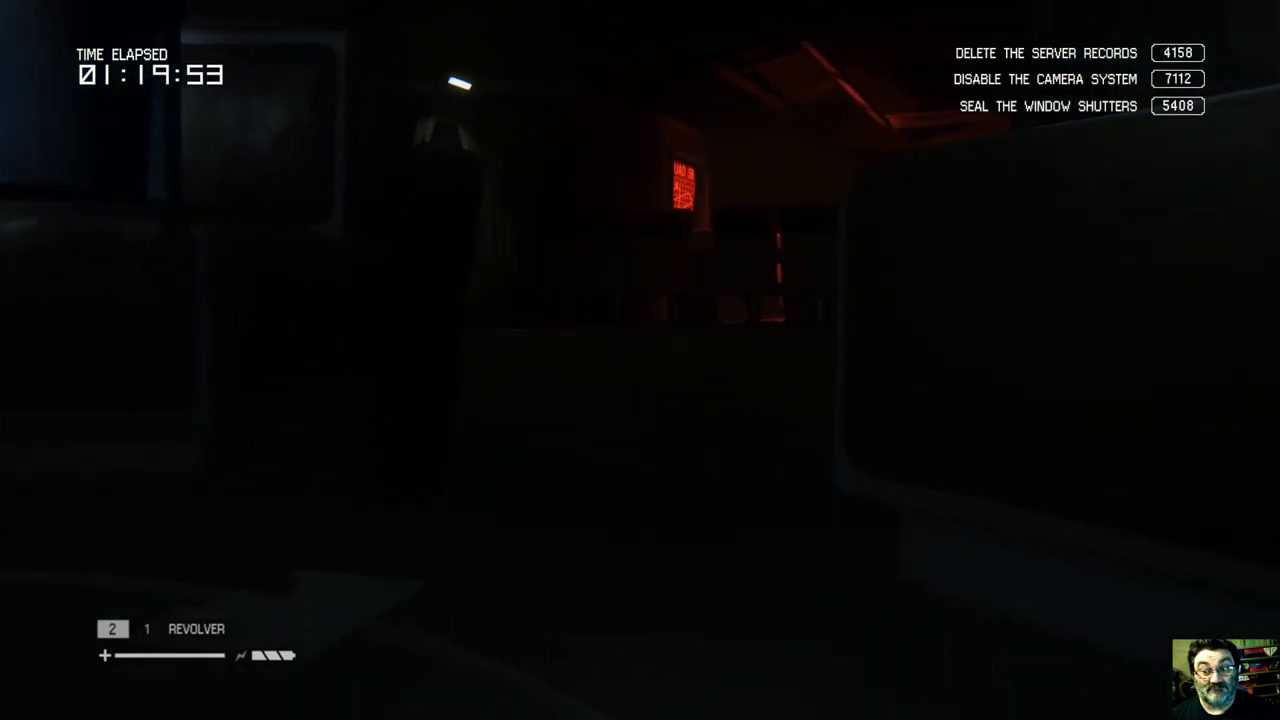
{"action": "key", "text": "w"}
{"action": "key", "text": "w"}
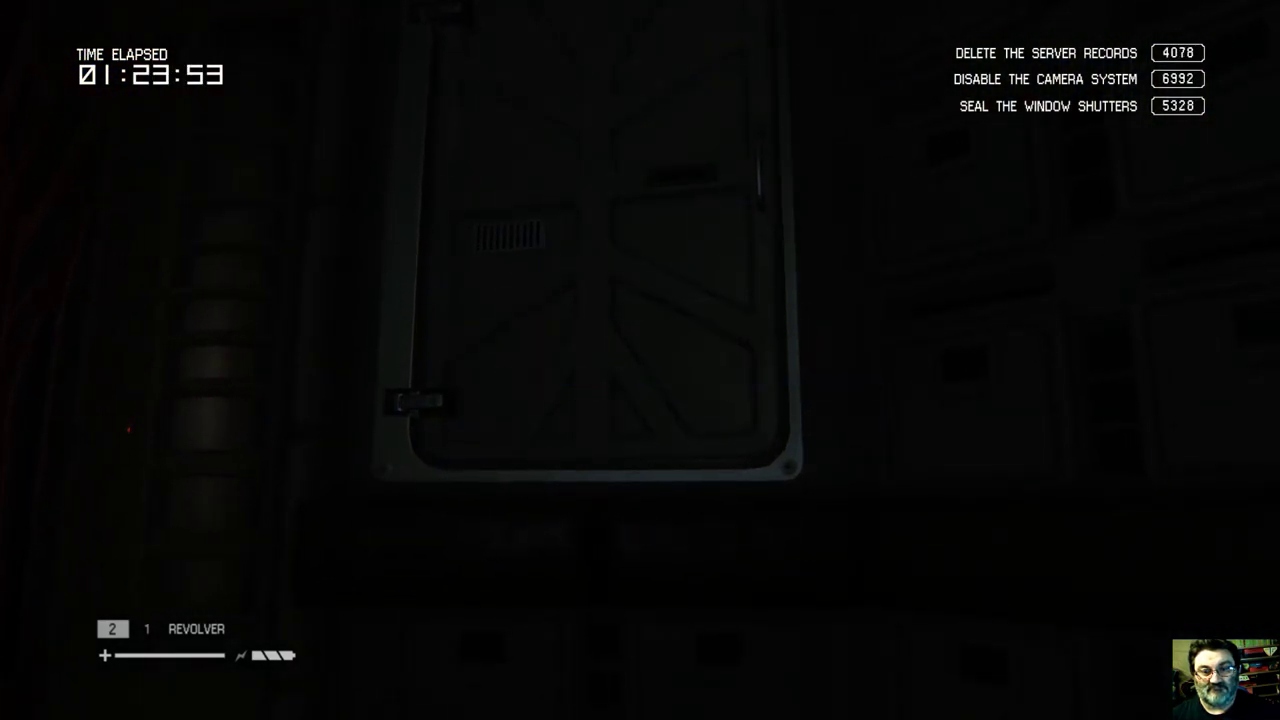
{"action": "key", "text": "w"}
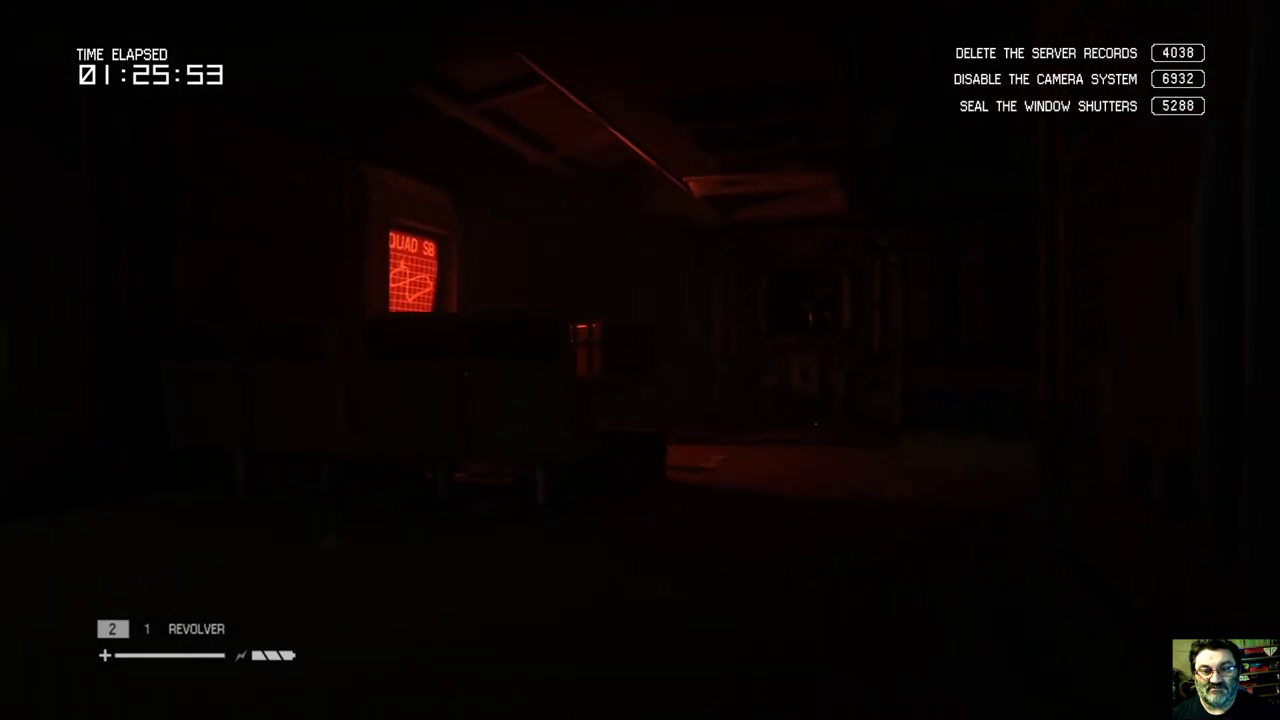
- Check the motion tracker at the door, then turn back toward the QUAD SB room
{"action": "key", "text": "w"}
{"action": "key", "text": "space"}
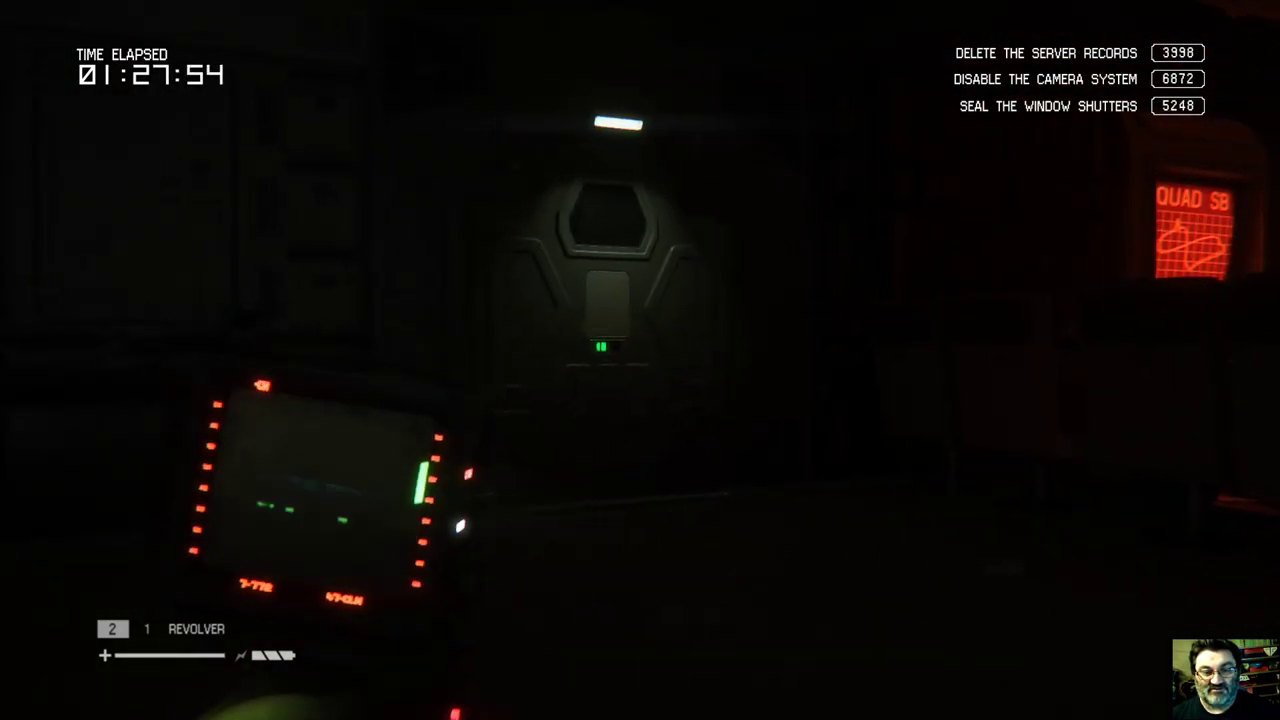
{"action": "key", "text": "space"}
{"action": "key", "text": "w"}
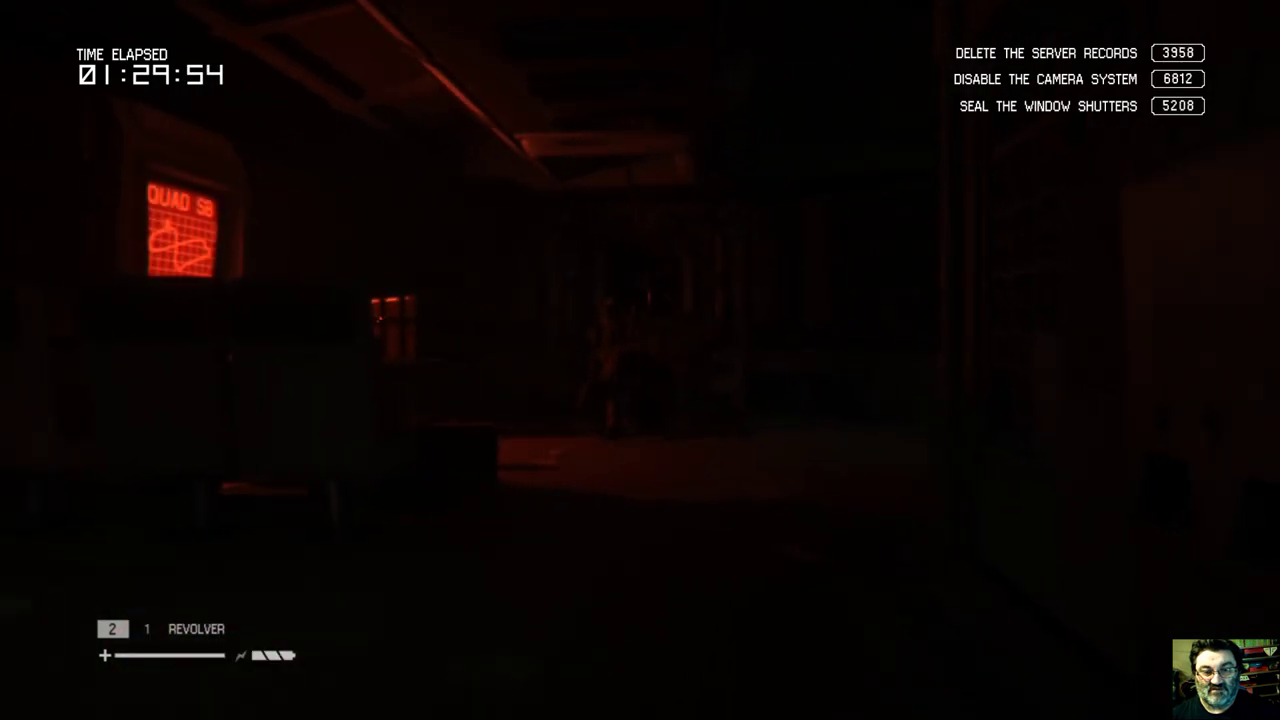
{"action": "key", "text": "w"}
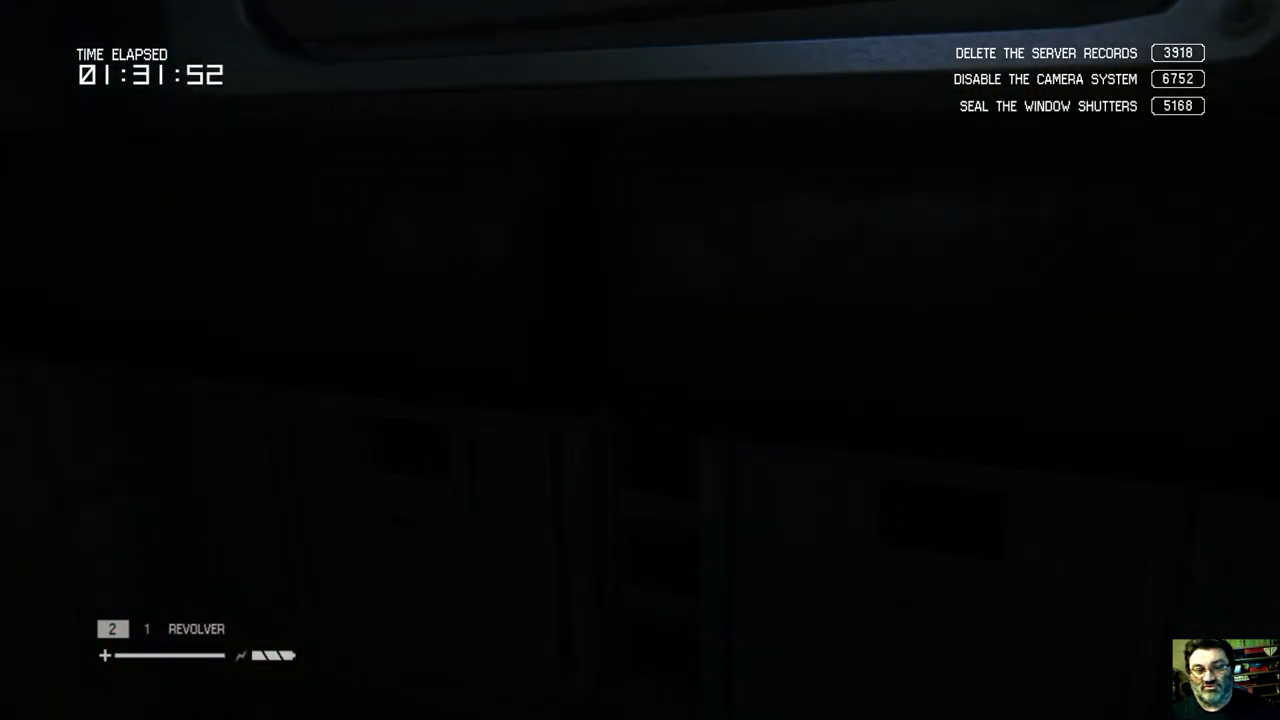
{"action": "key", "text": "w"}
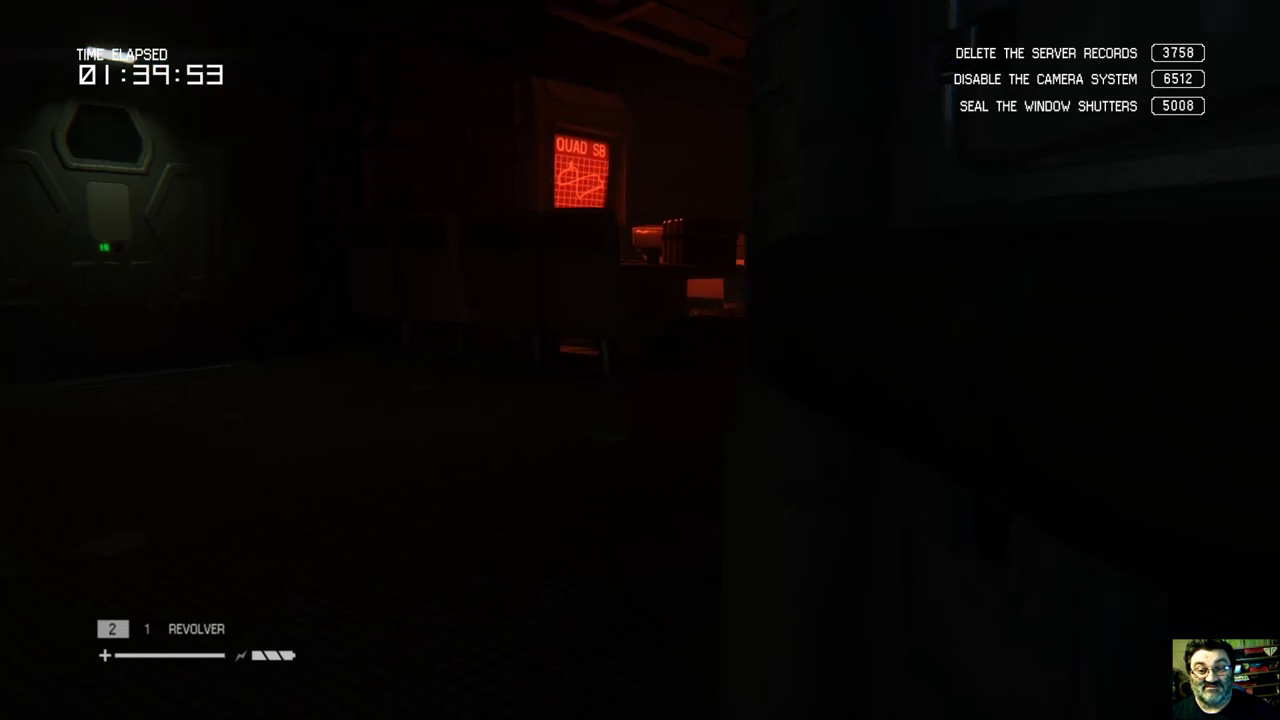
{"action": "key", "text": "w"}
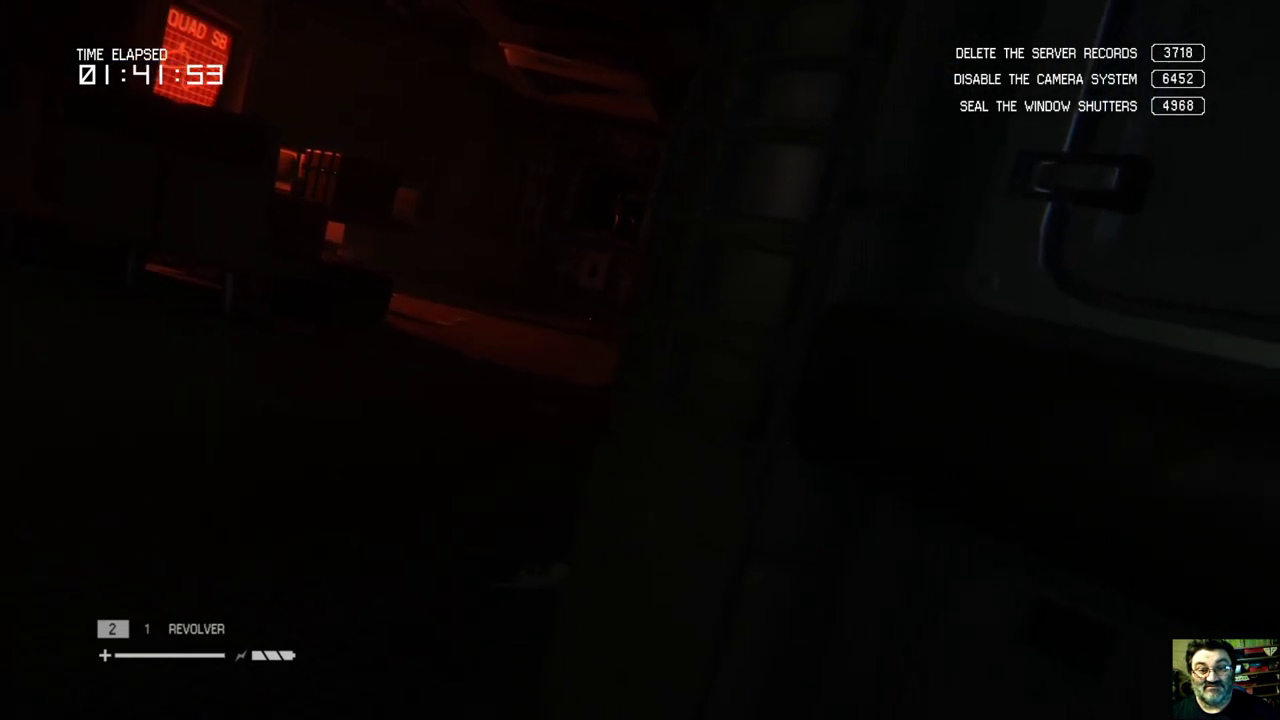
- Creep past the console pedestal to the couches and along the couch wall
{"action": "key", "text": "w"}
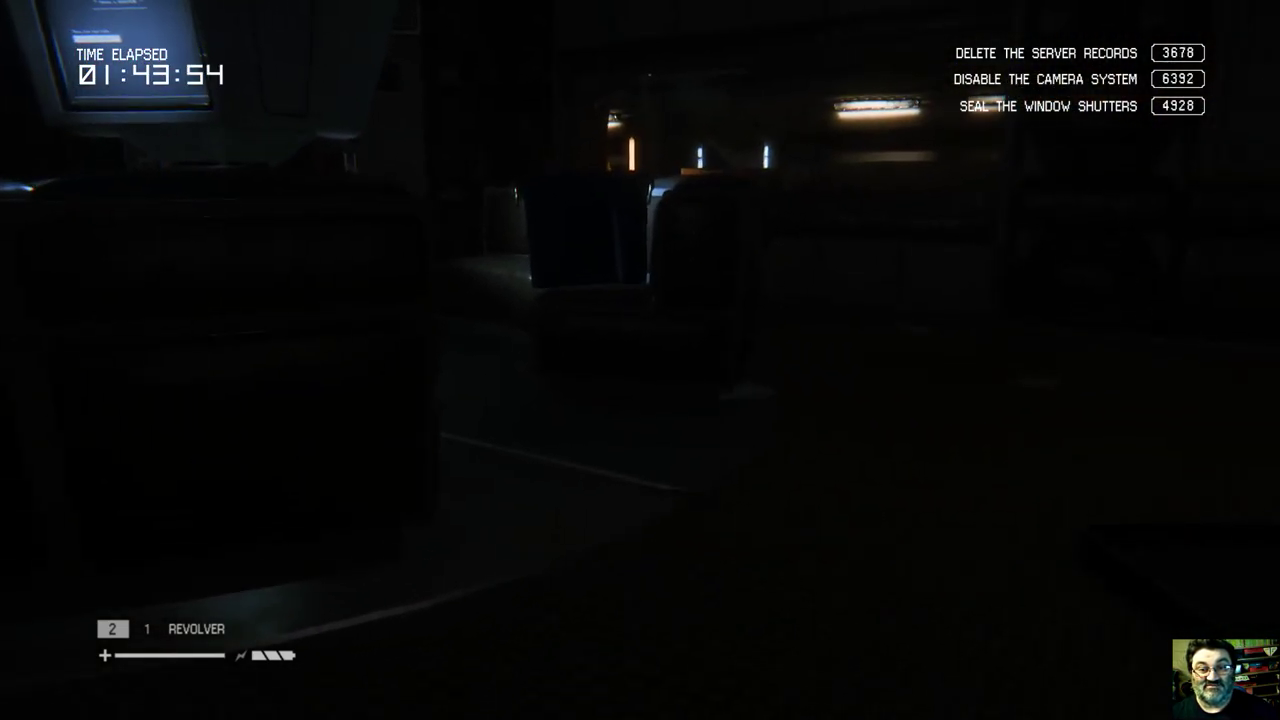
{"action": "key", "text": "w"}
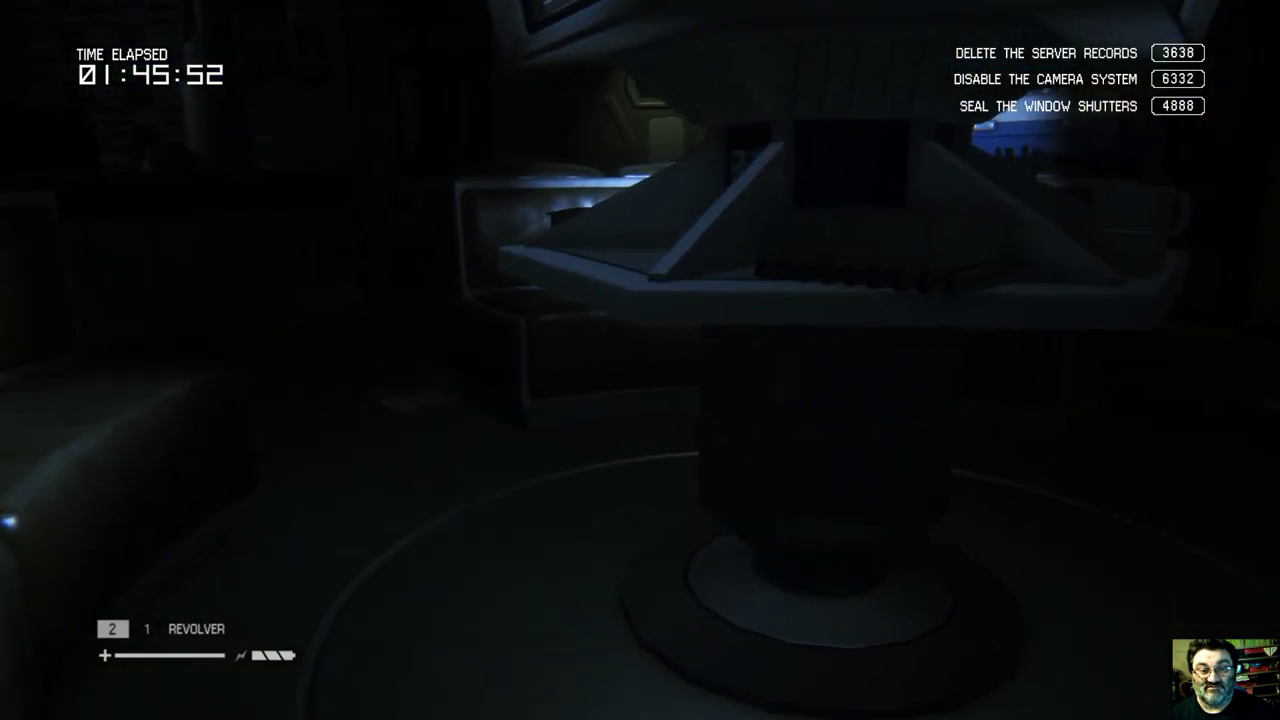
{"action": "key", "text": "w"}
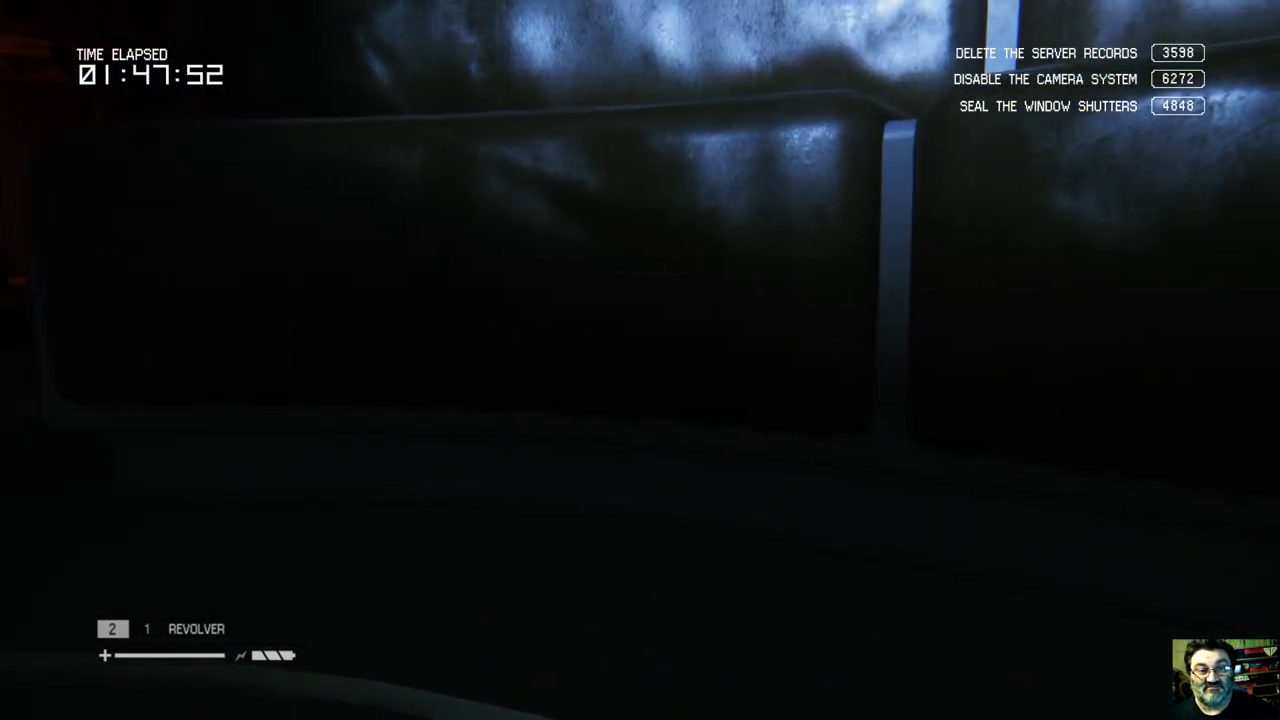
{"action": "key", "text": "w"}
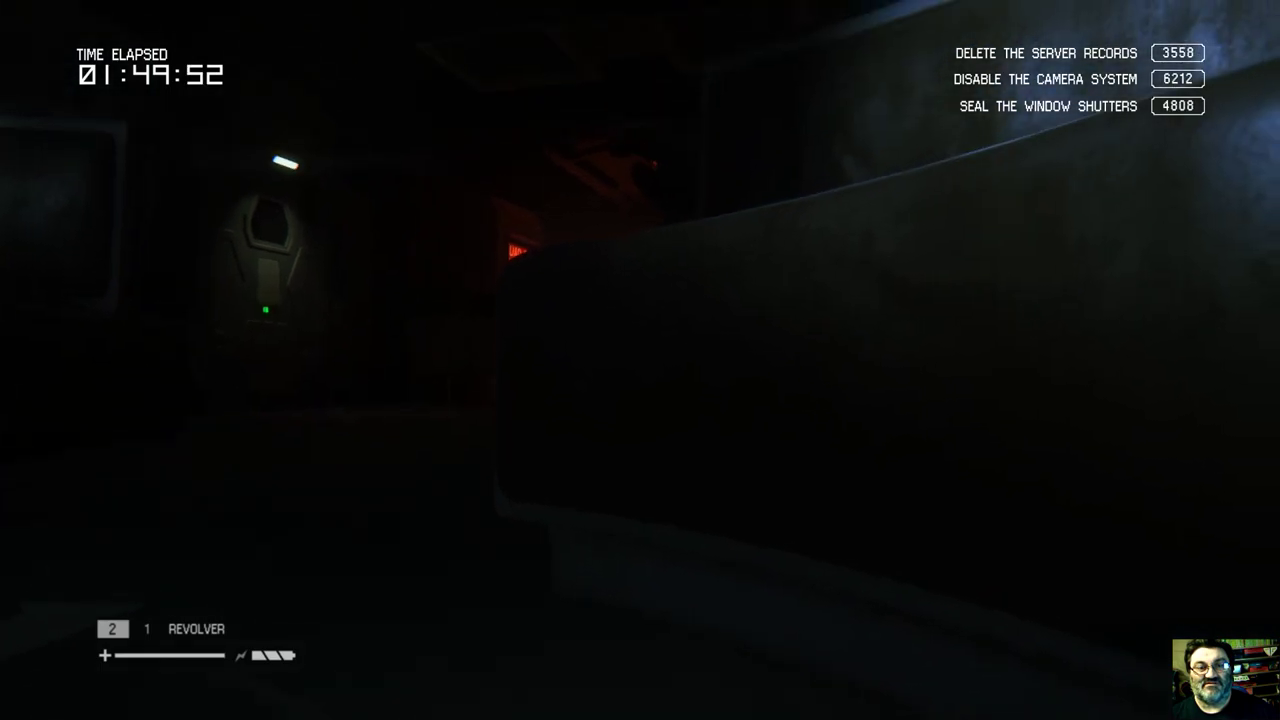
{"action": "key", "text": "w"}
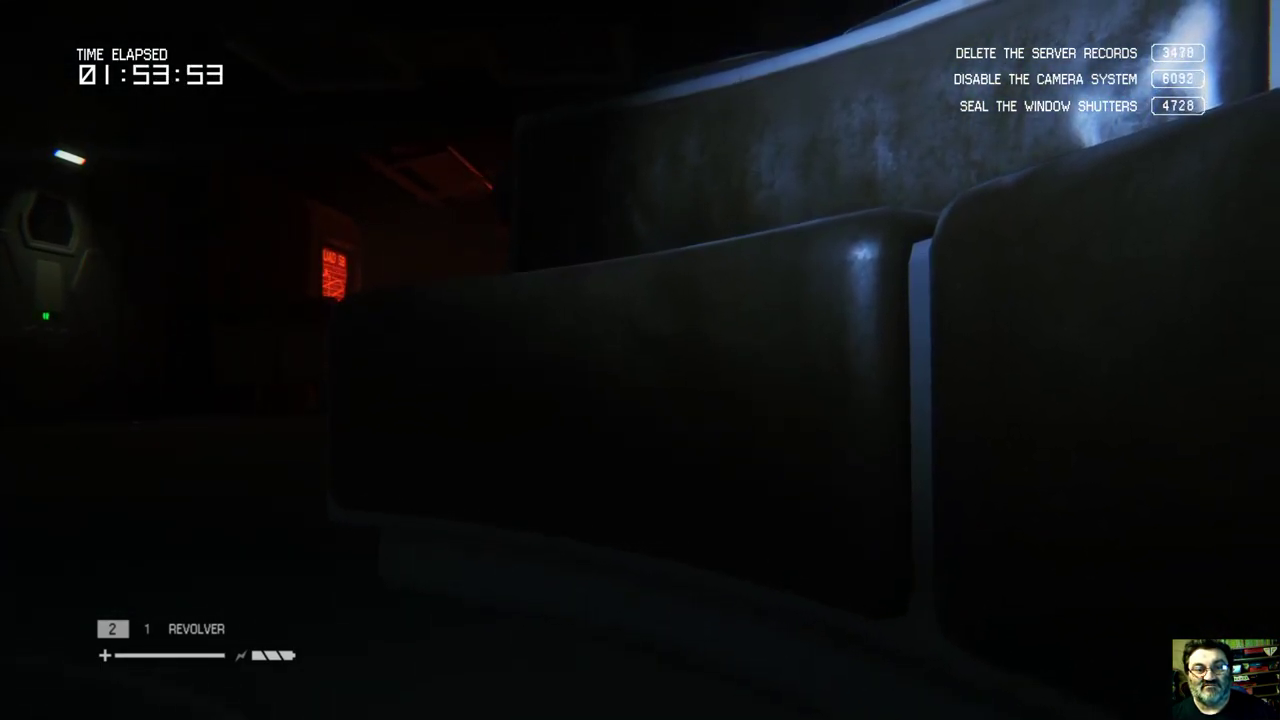
- Circle the end of the couches toward the vending machines and locker door
{"action": "key", "text": "w"}
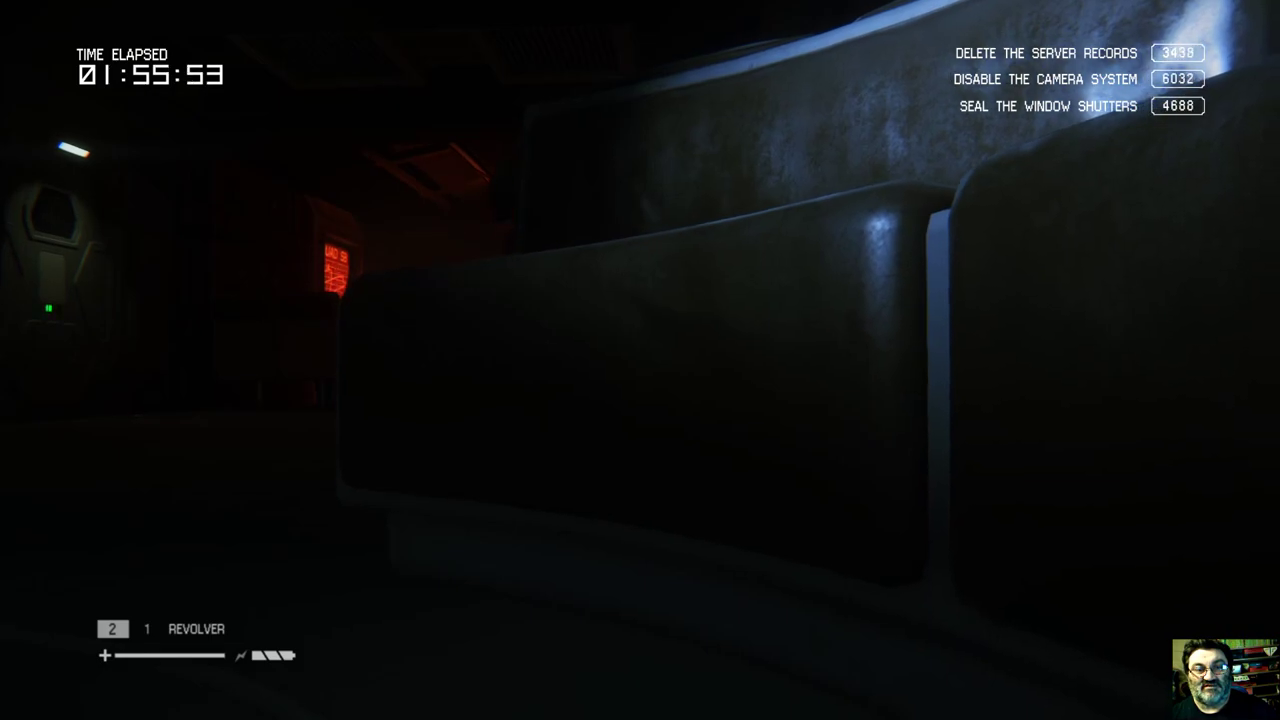
{"action": "key", "text": "w"}
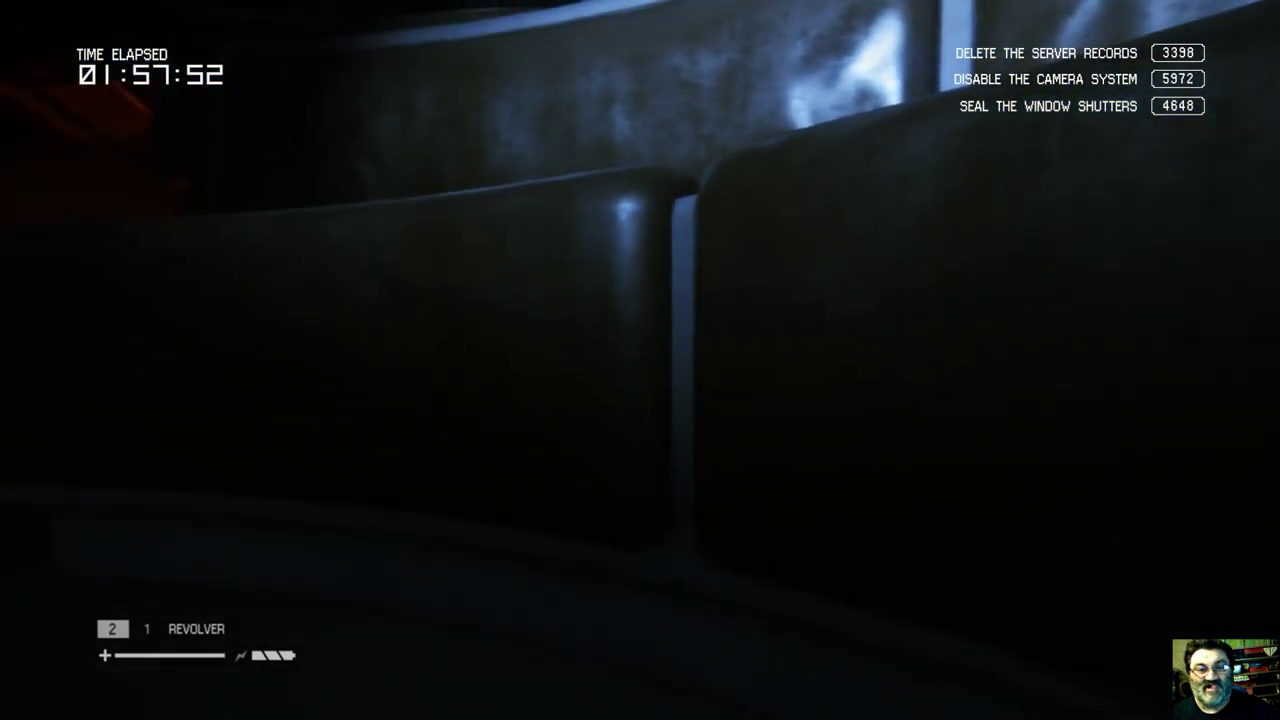
{"action": "key", "text": "w"}
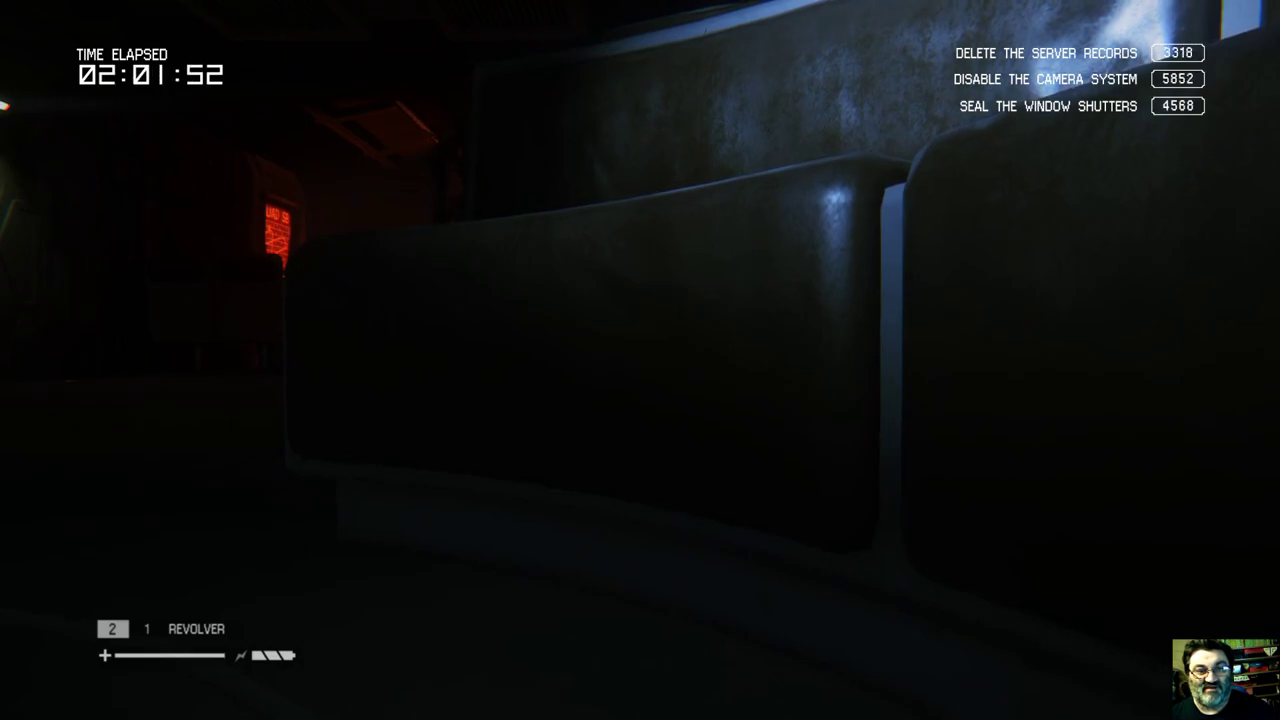
{"action": "key", "text": "w"}
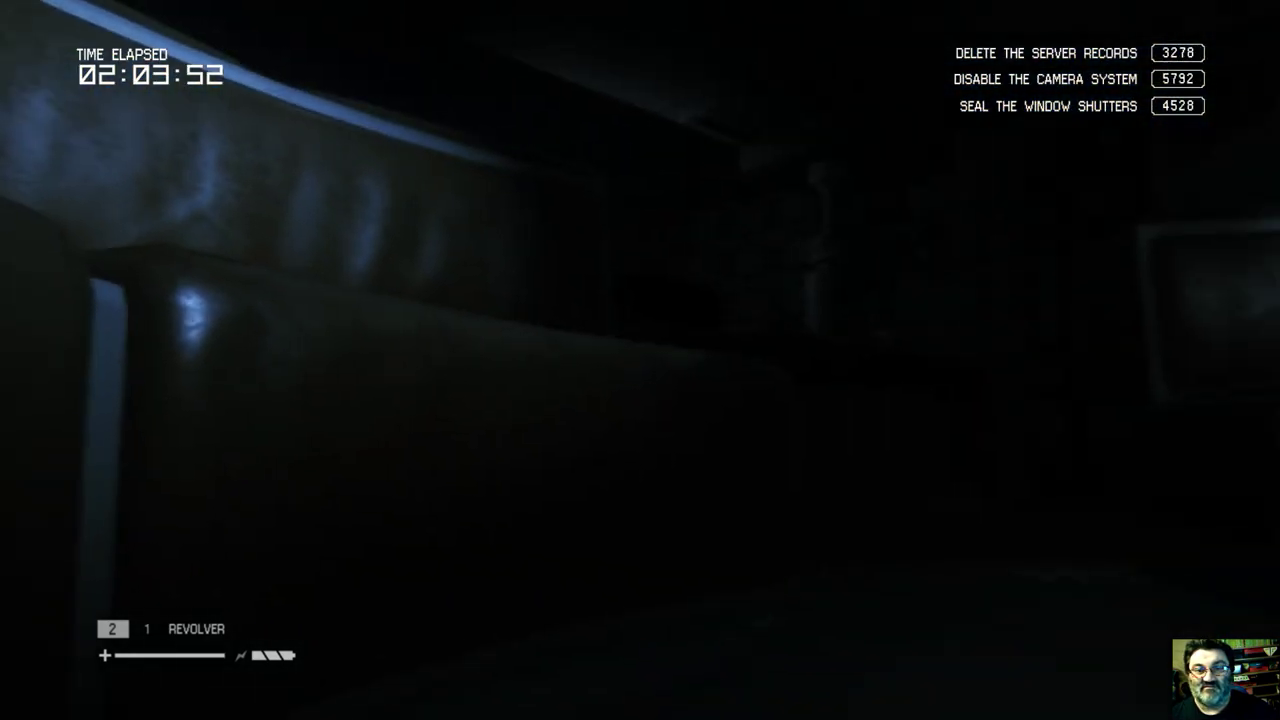
{"action": "key", "text": "w"}
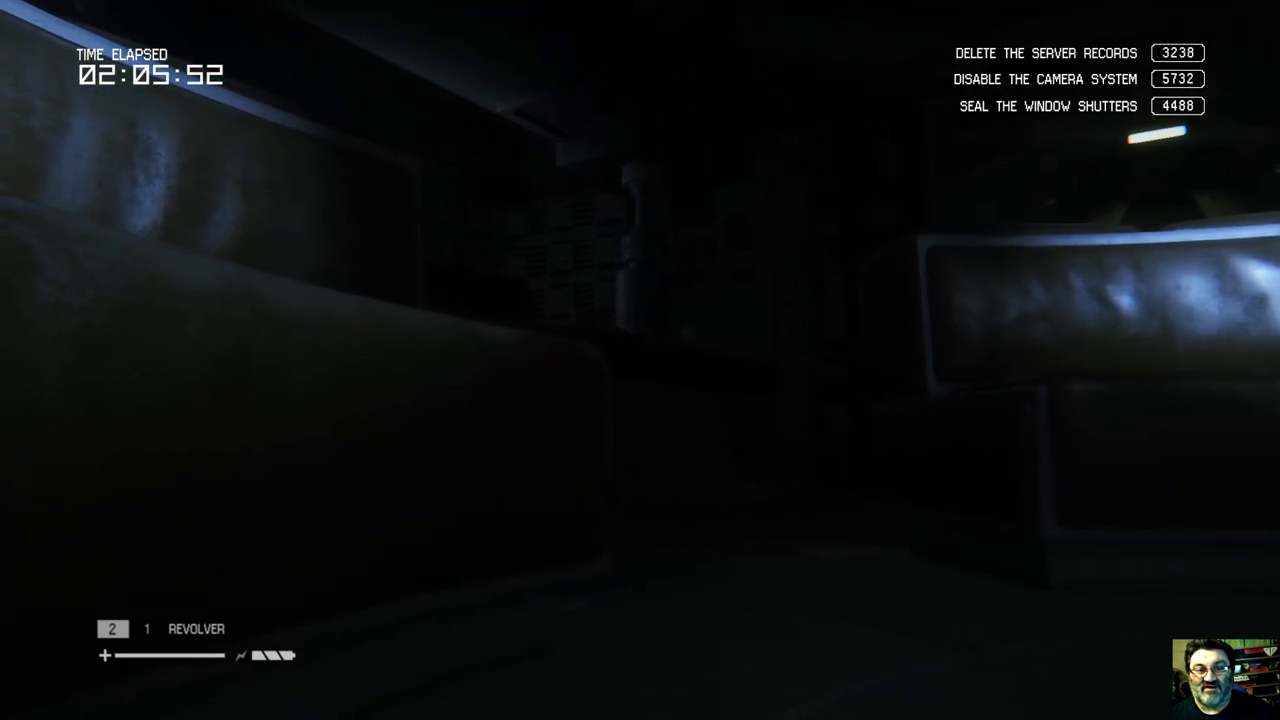
{"action": "key", "text": "w"}
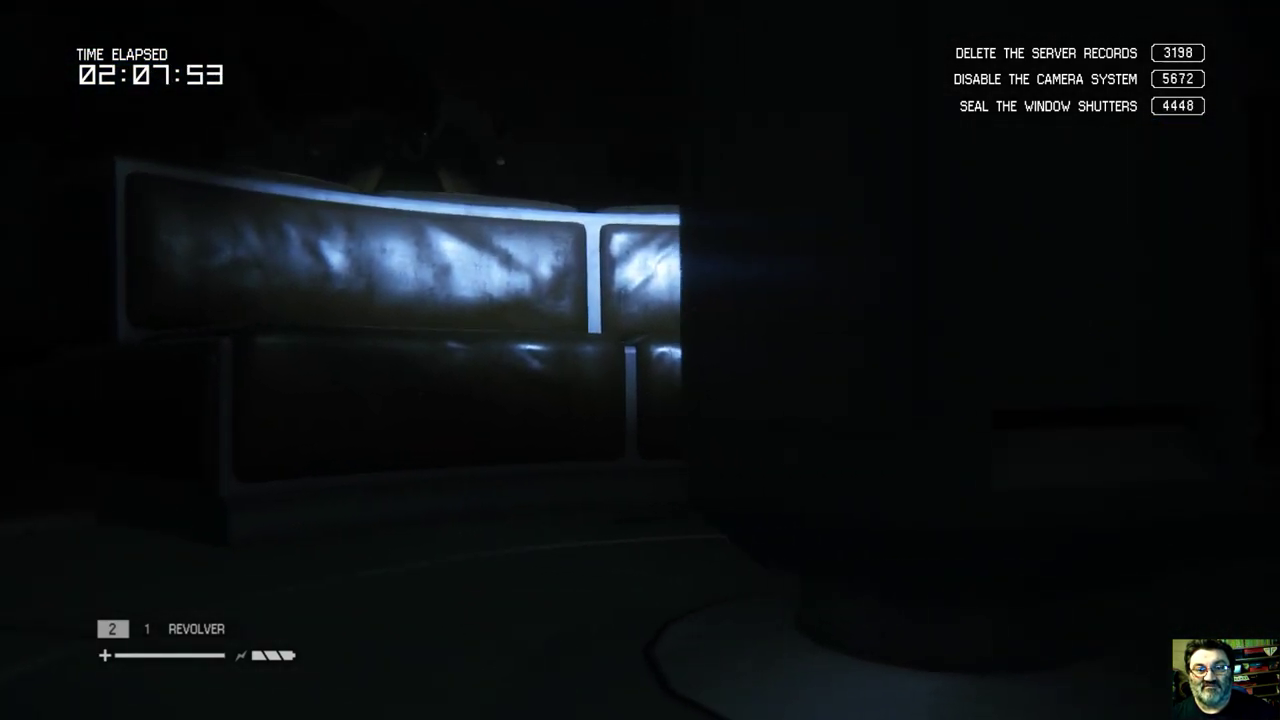
{"action": "key", "text": "w"}
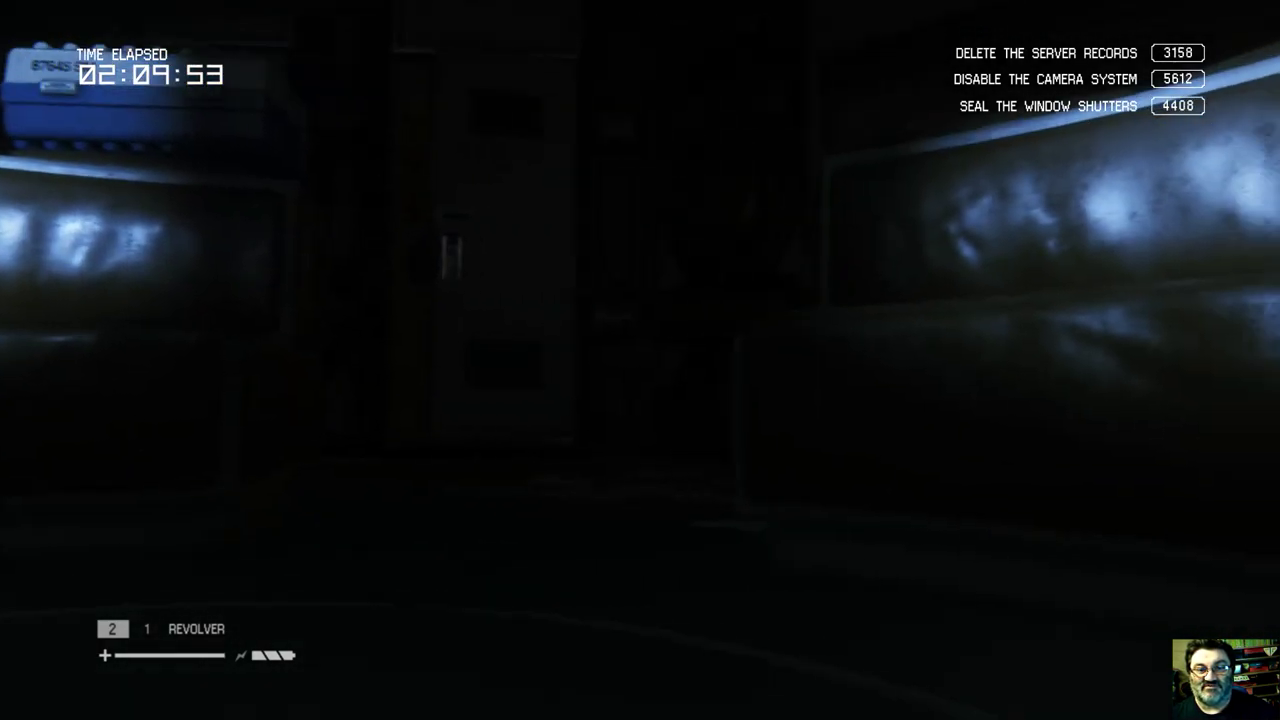
{"action": "key", "text": "w"}
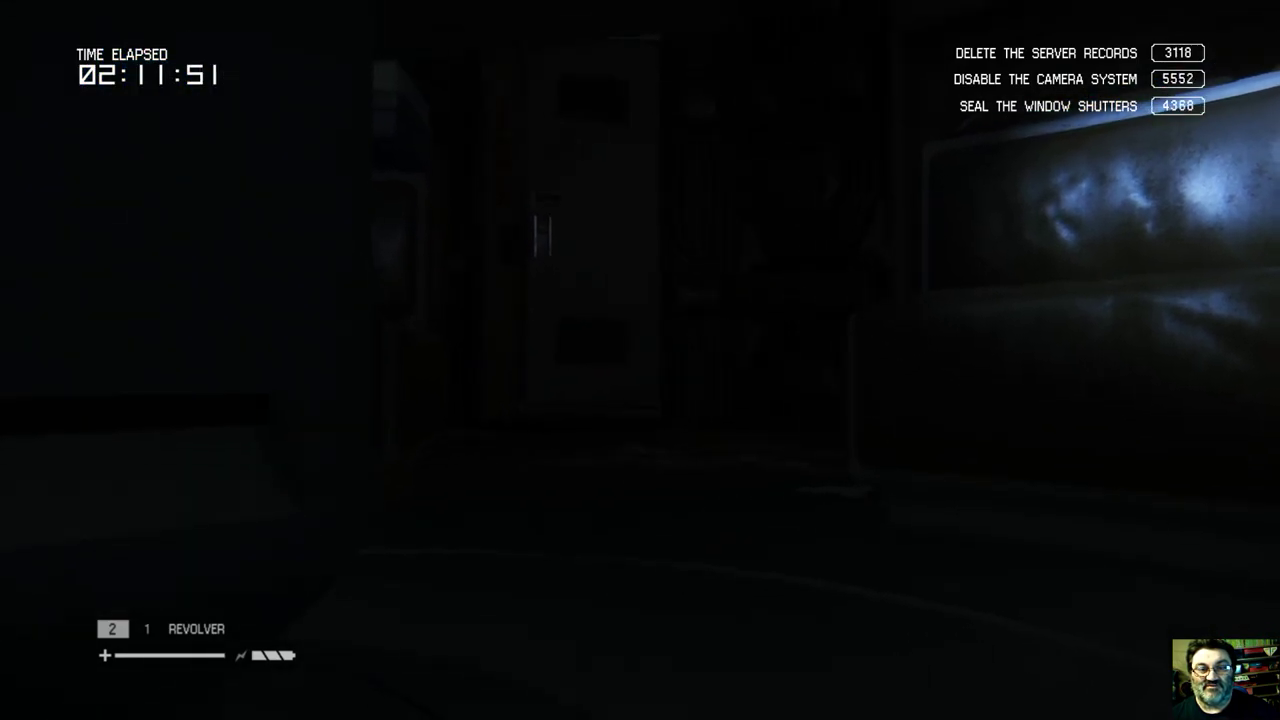
- Sneak around the dark lounge couches past the blue case, scanning toward the lit doorway
{"action": "key", "text": "w"}
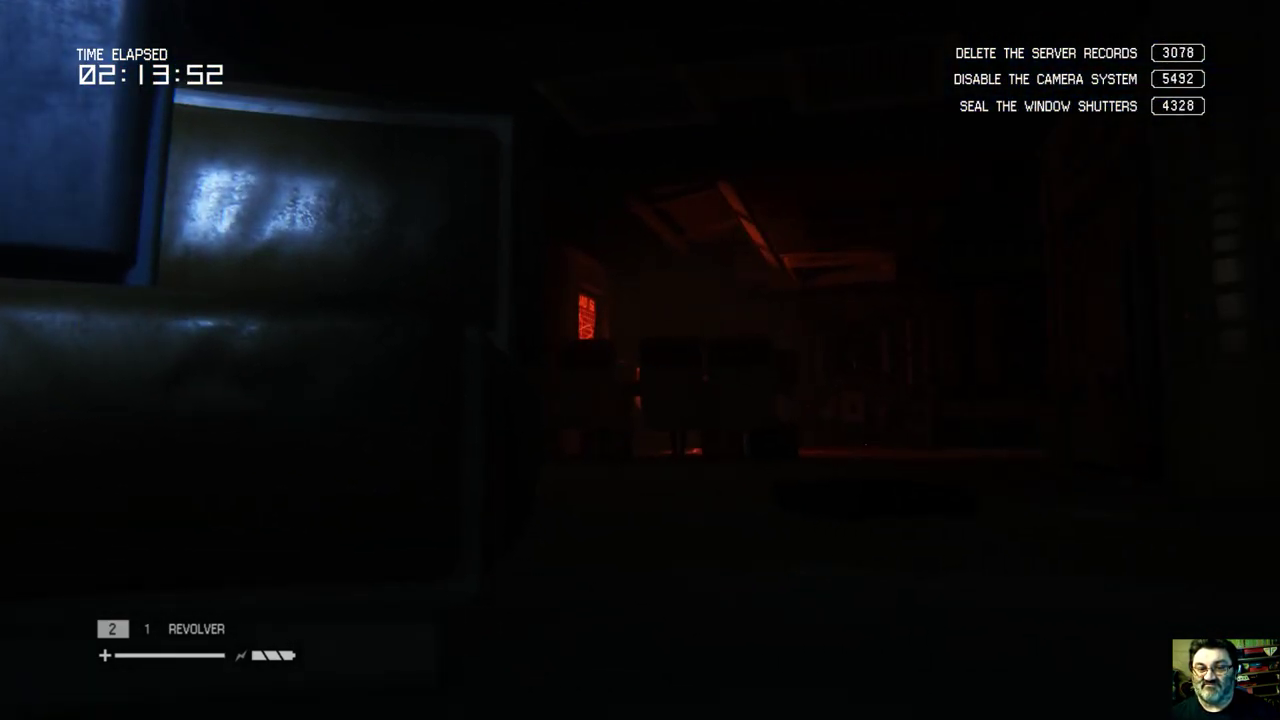
{"action": "key", "text": "w"}
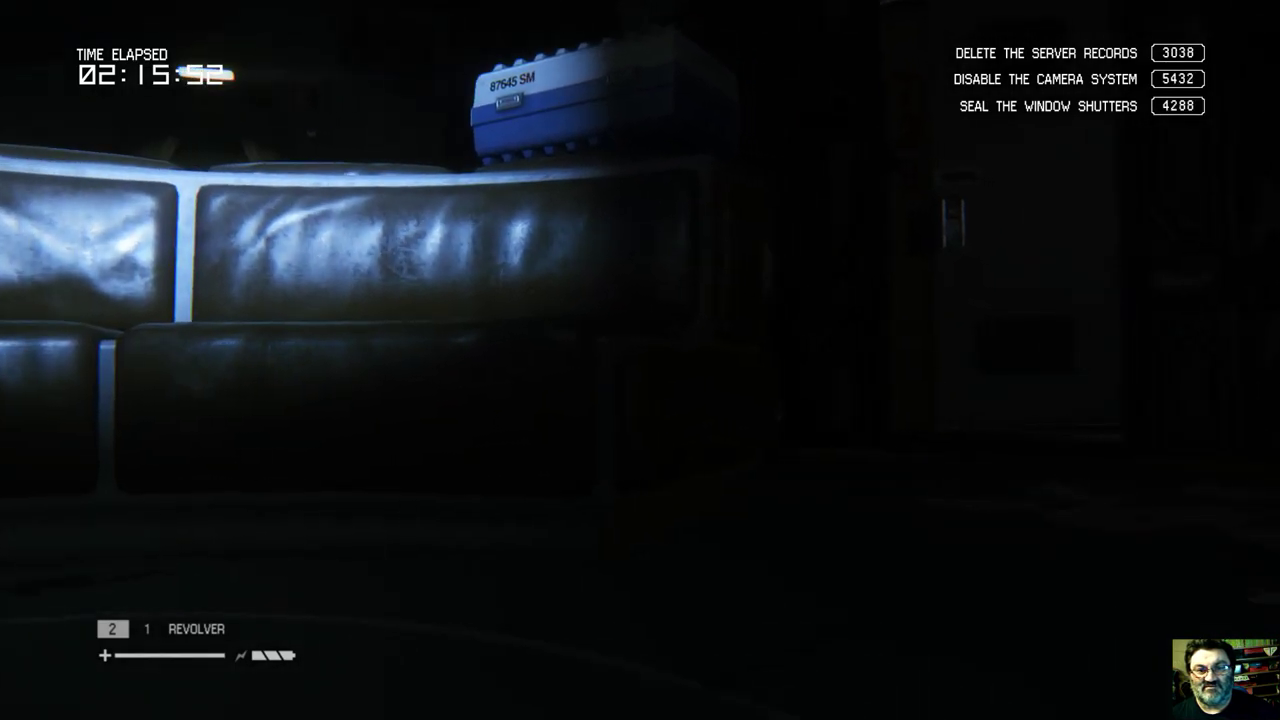
{"action": "key", "text": "w"}
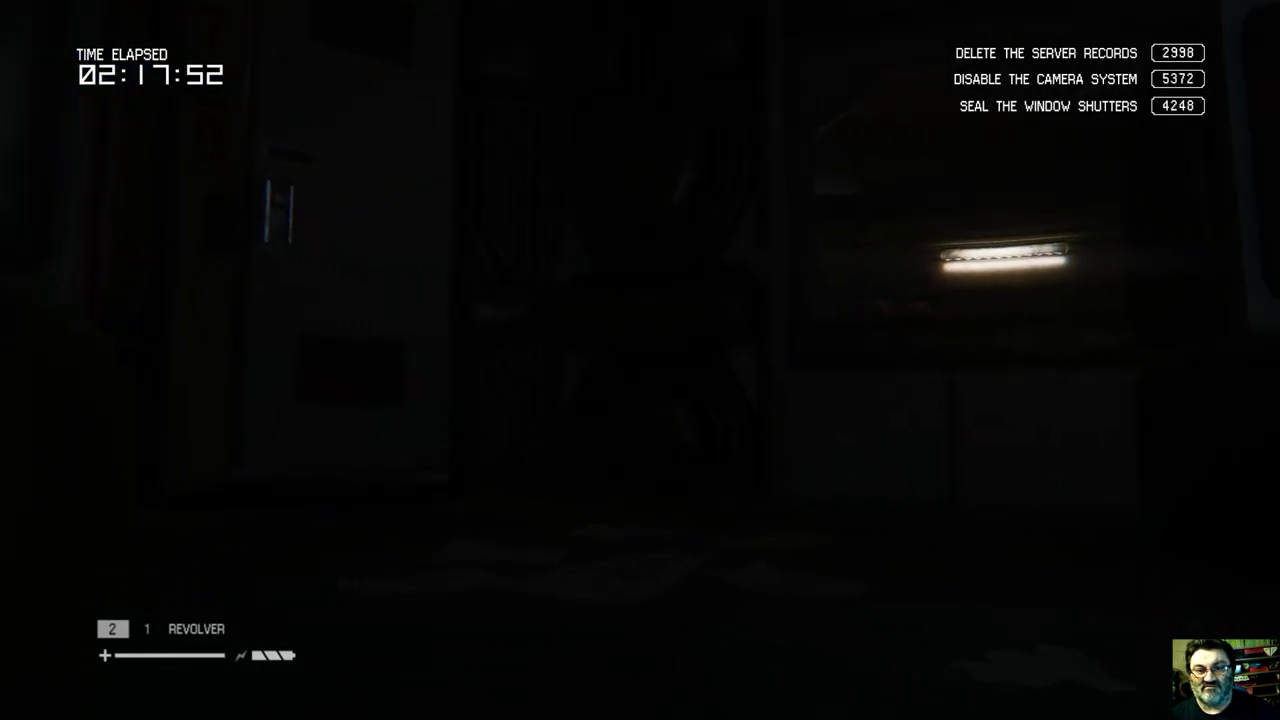
{"action": "key", "text": "w"}
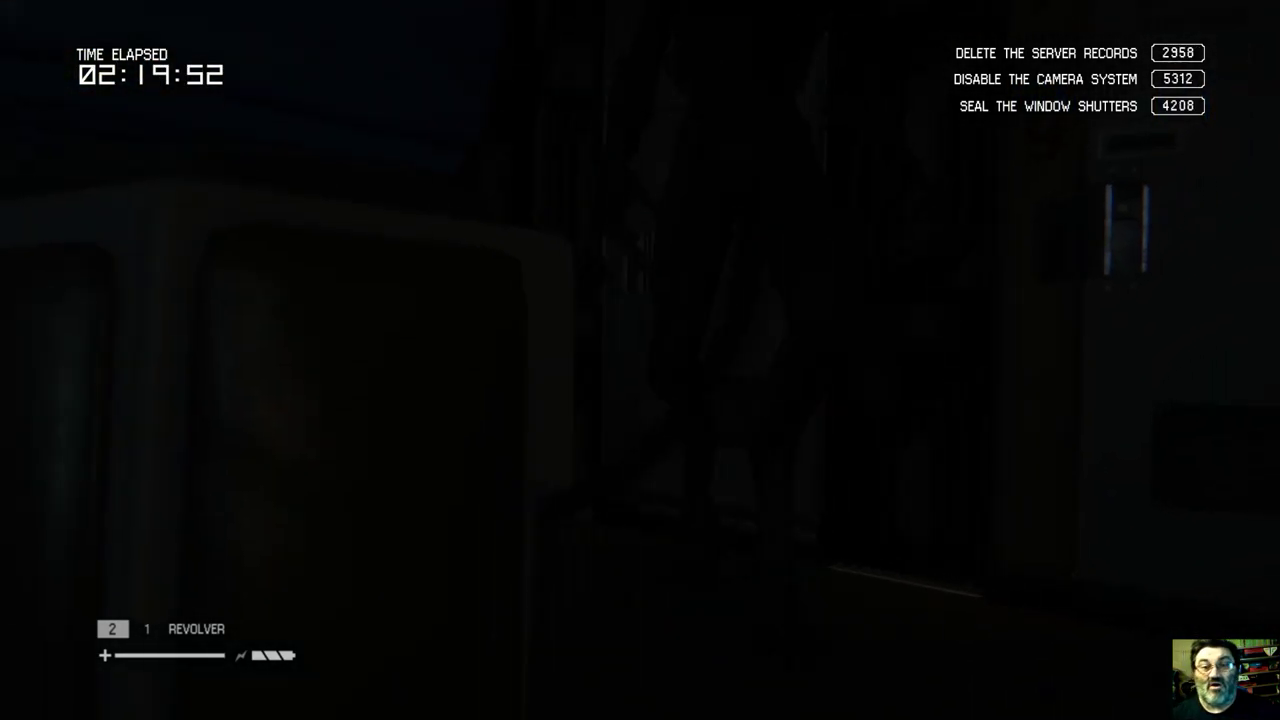
{"action": "key", "text": "w"}
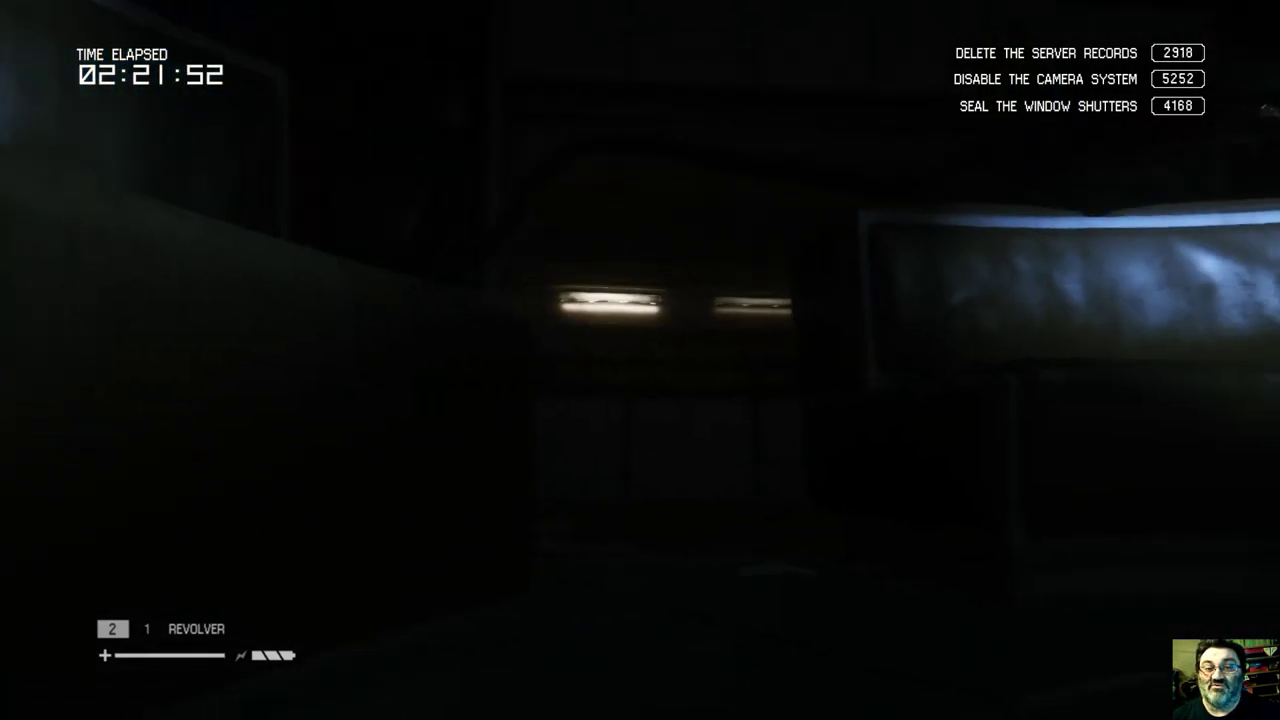
{"action": "key", "text": "w"}
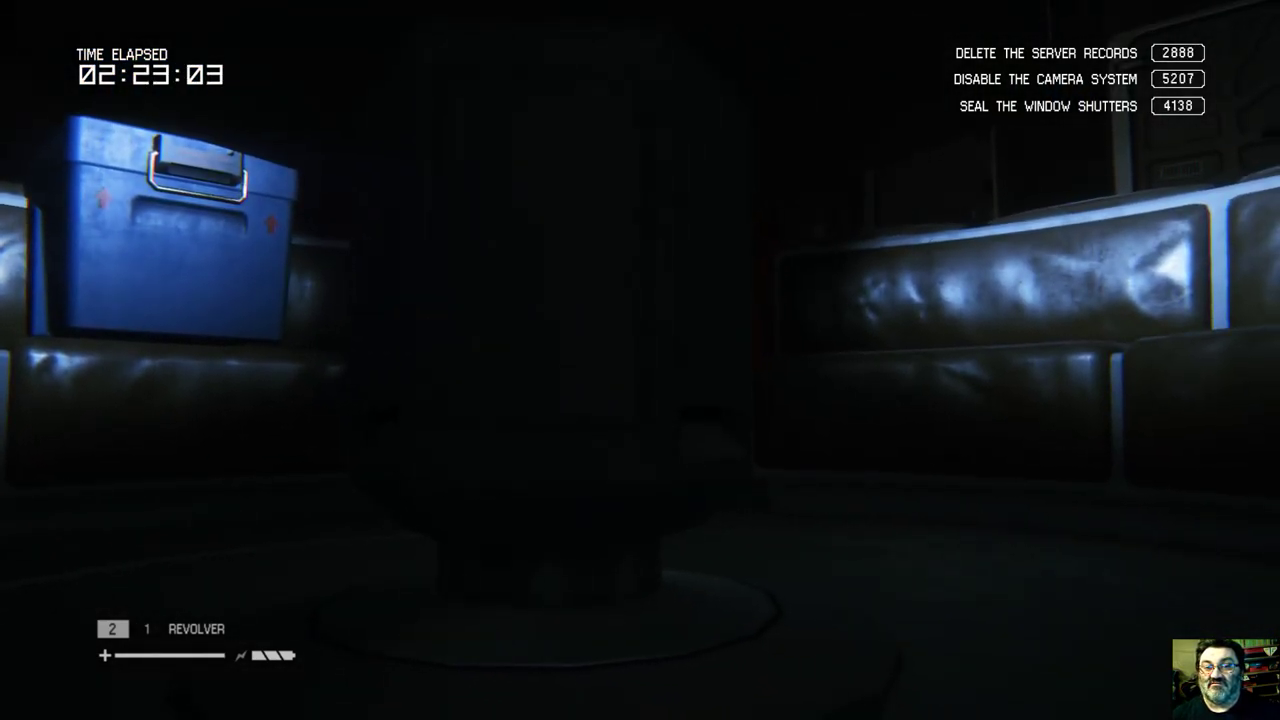
{"action": "key", "text": "w"}
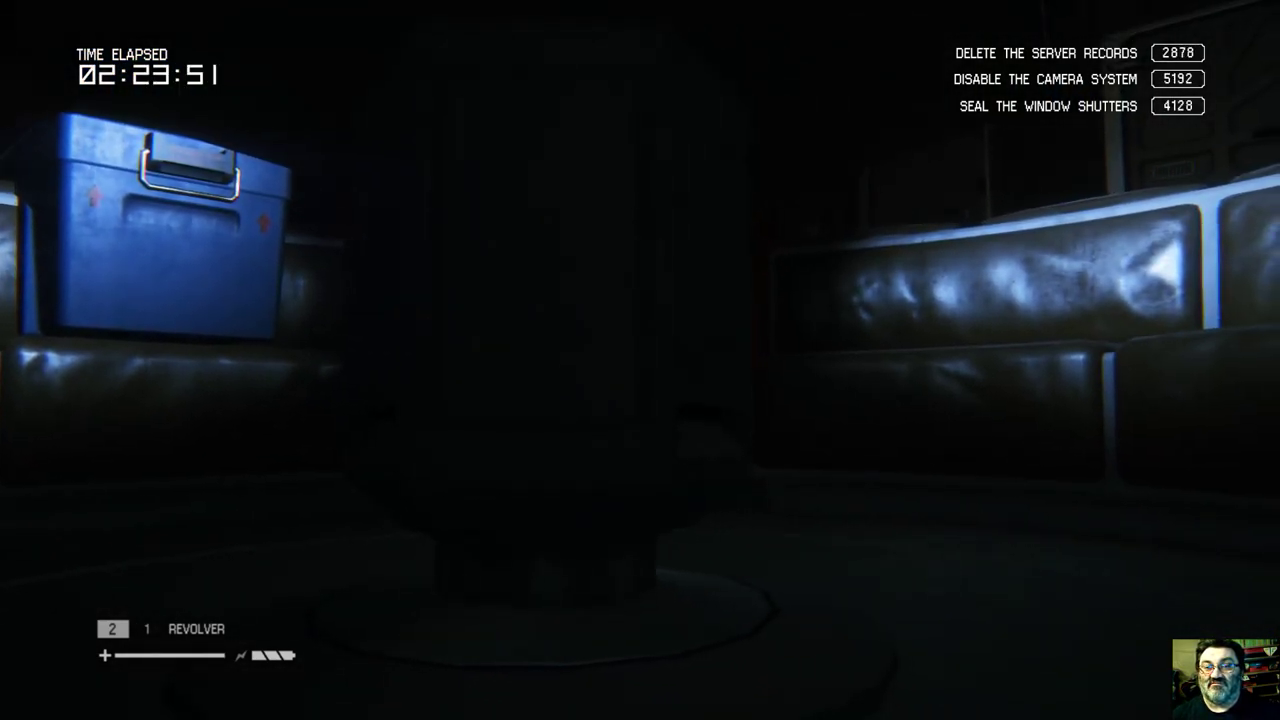
{"action": "key", "text": "w"}
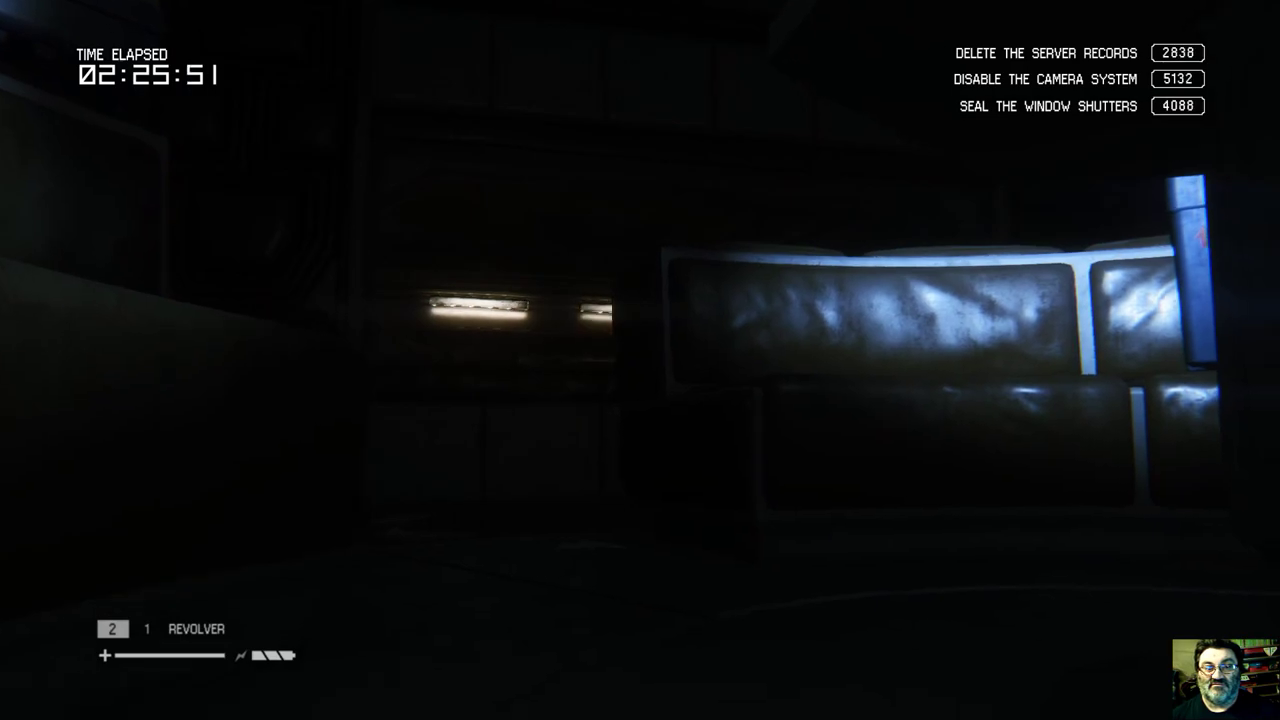